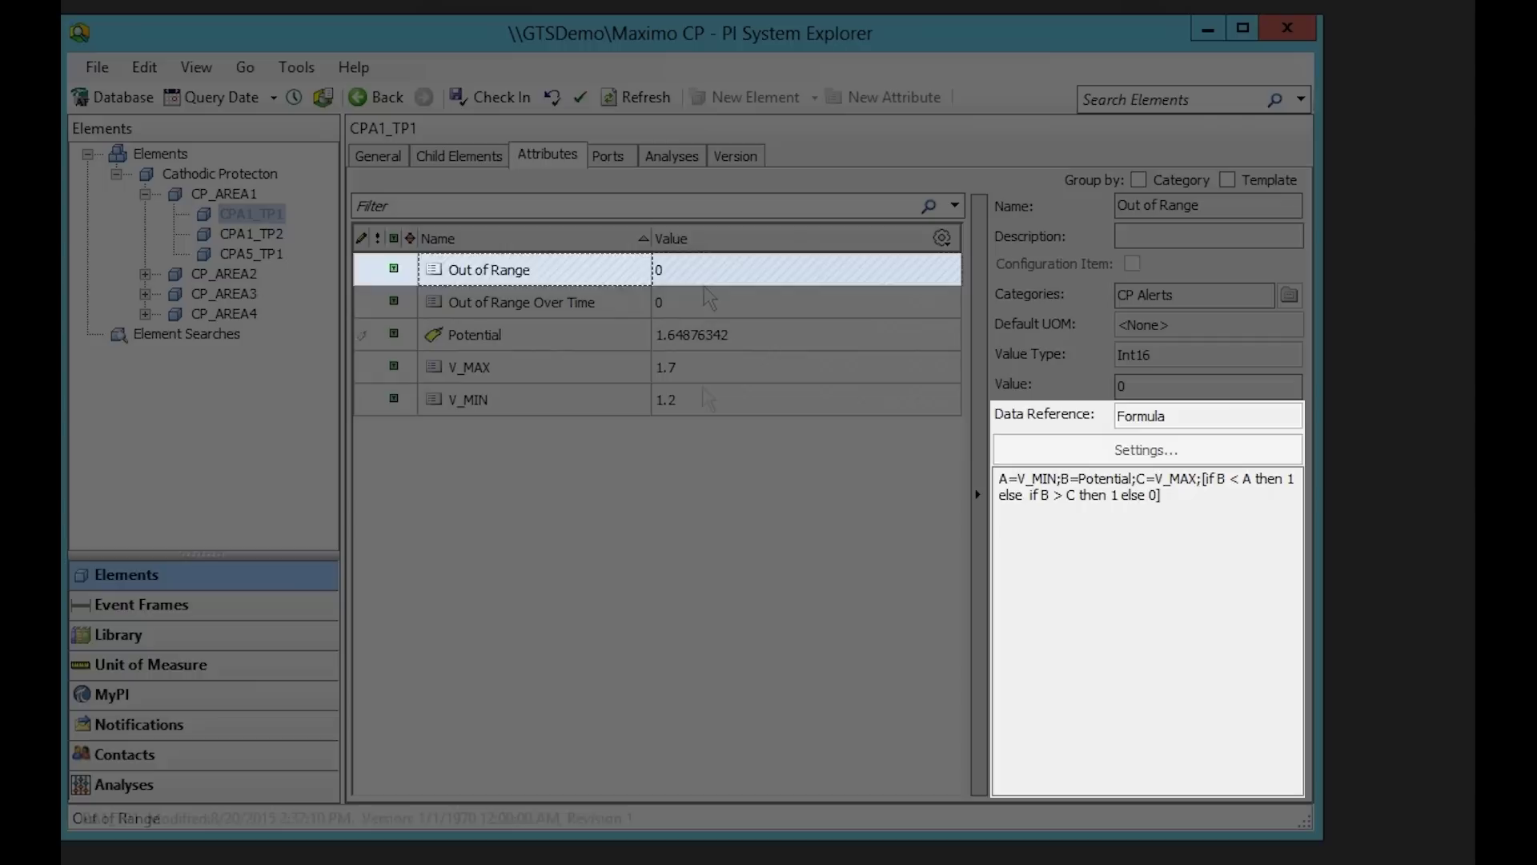
# Show CPA1_TP1's Out of Range attribute, whose formula flags Potential outside V_MIN–V_MAX
pyautogui.click(687, 273)
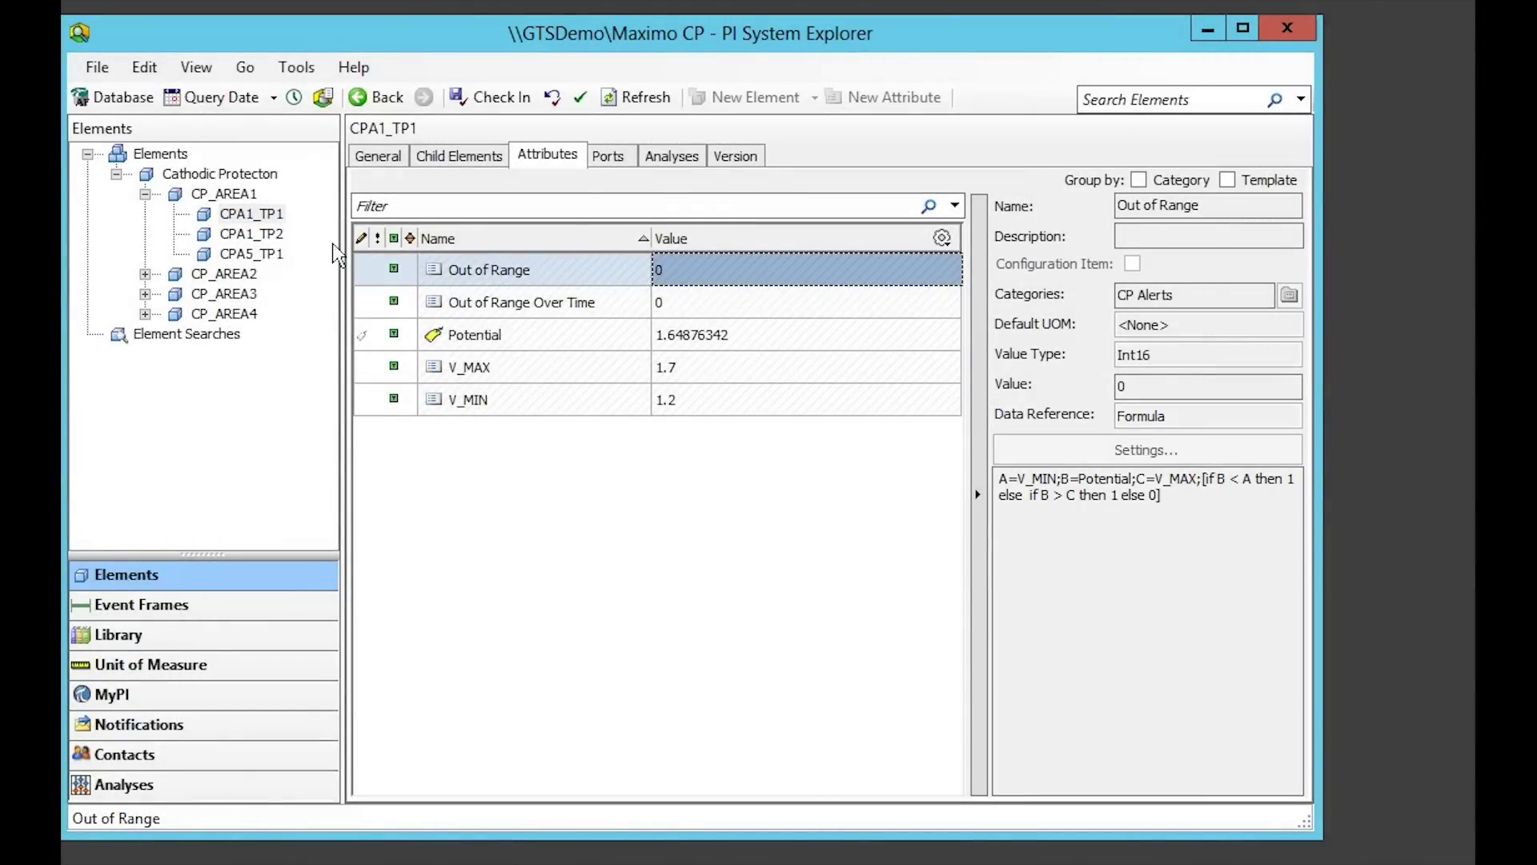
# Open CP_AREA1 to view its AreaFault, FAULTLIM and Max Out of Range attributes
pyautogui.click(232, 196)
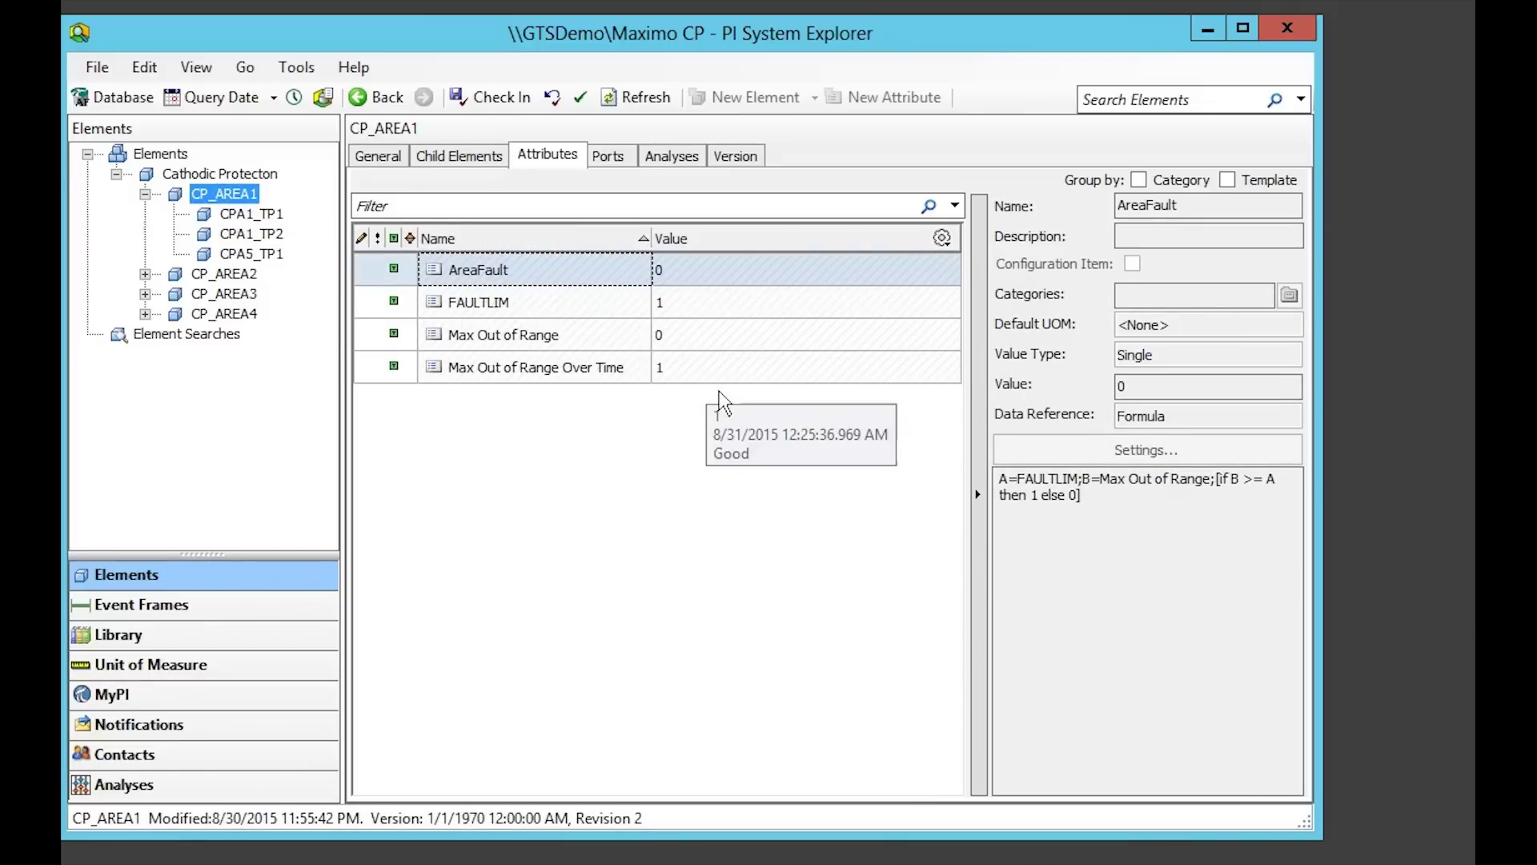
pyautogui.moveTo(705, 341)
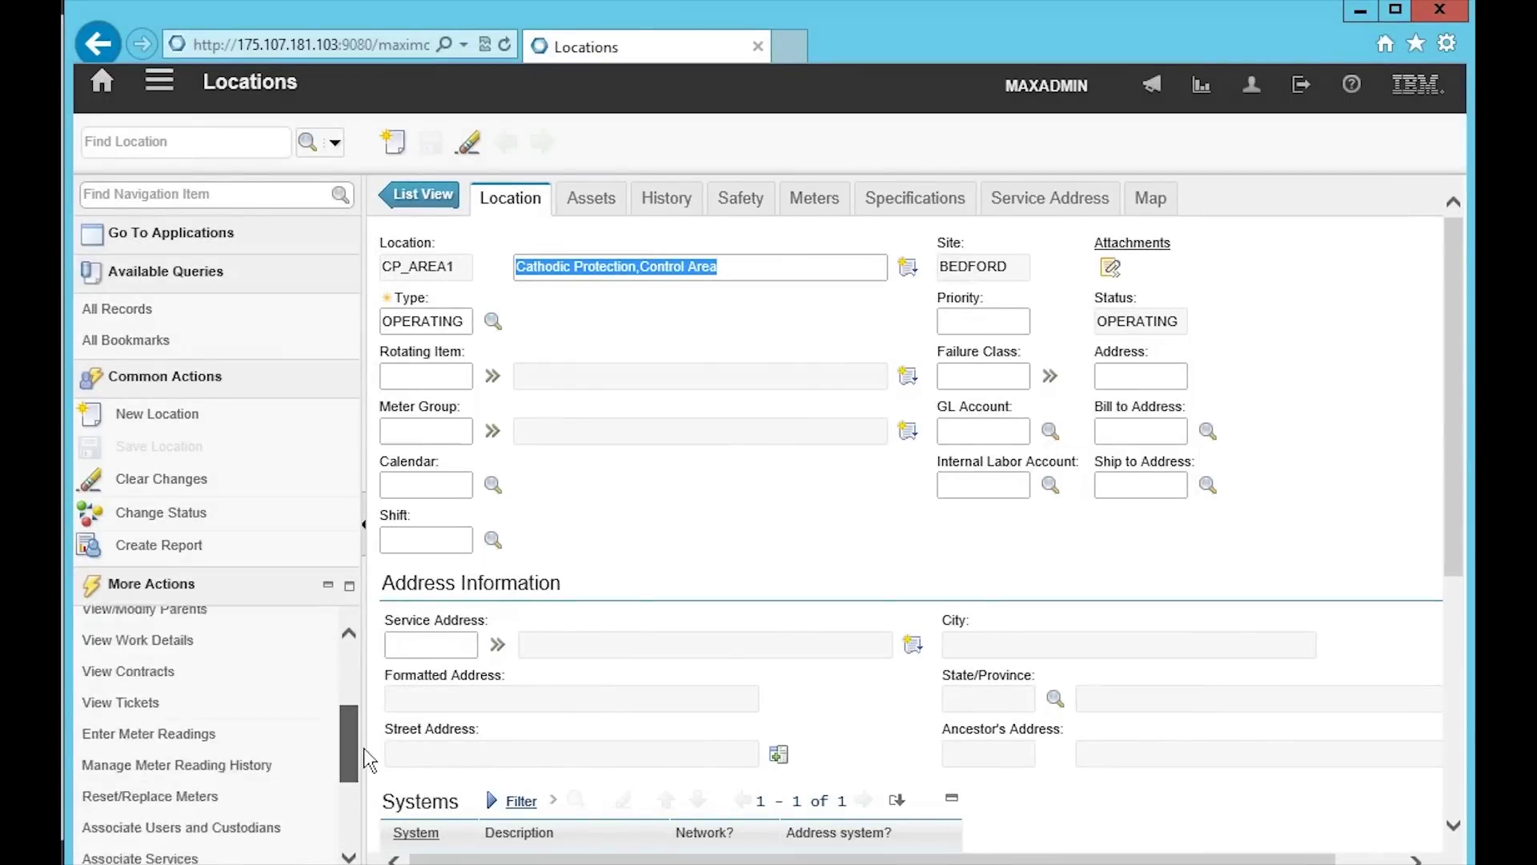
# Duplicate location CP_AREA1 as CP_AREA5 and save the new record
pyautogui.scroll(-5, 314, 789)
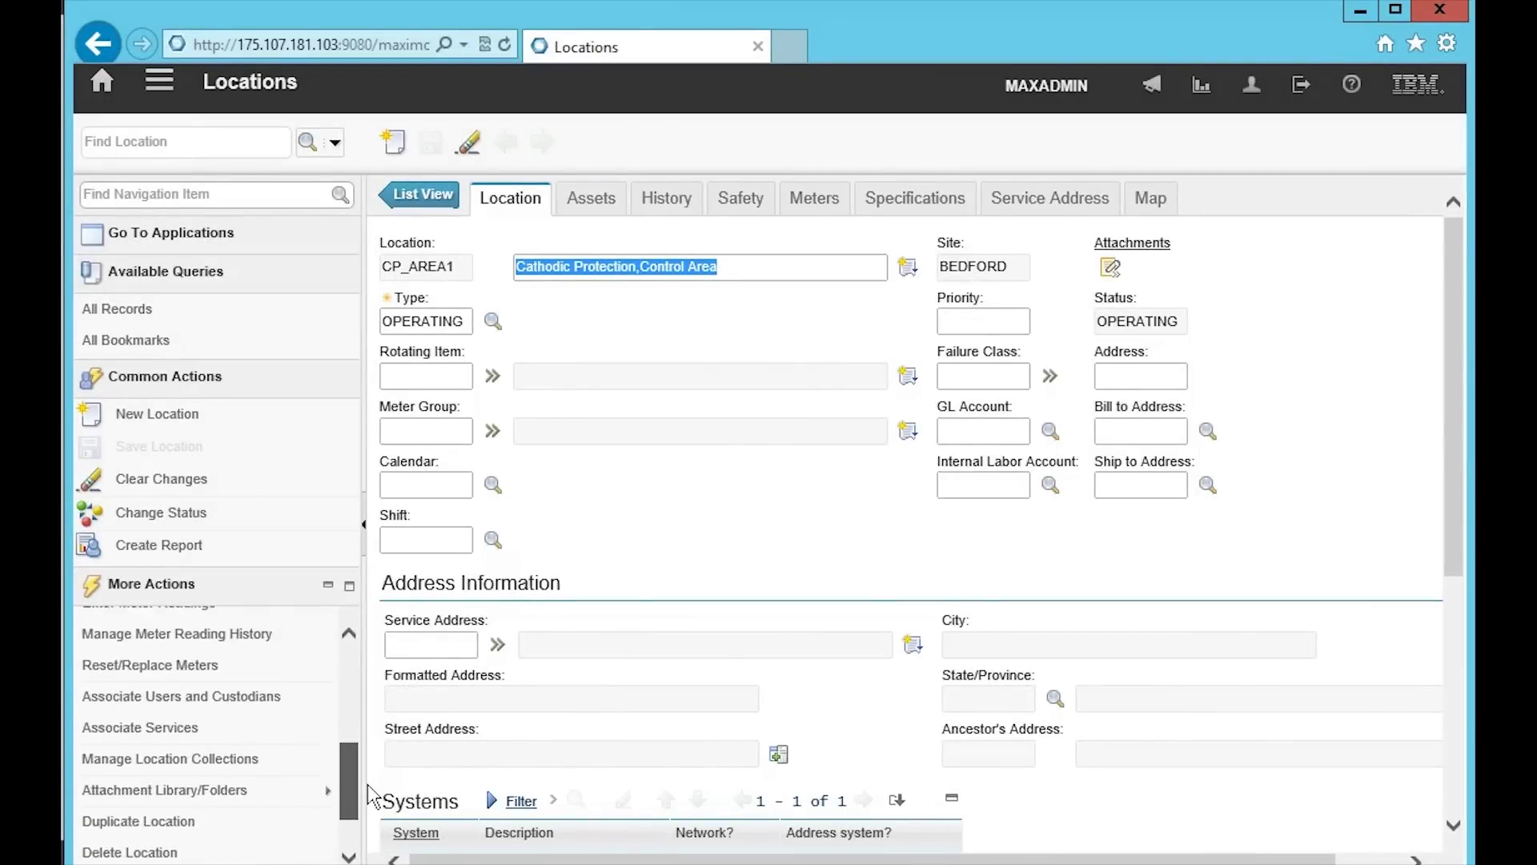
pyautogui.click(239, 768)
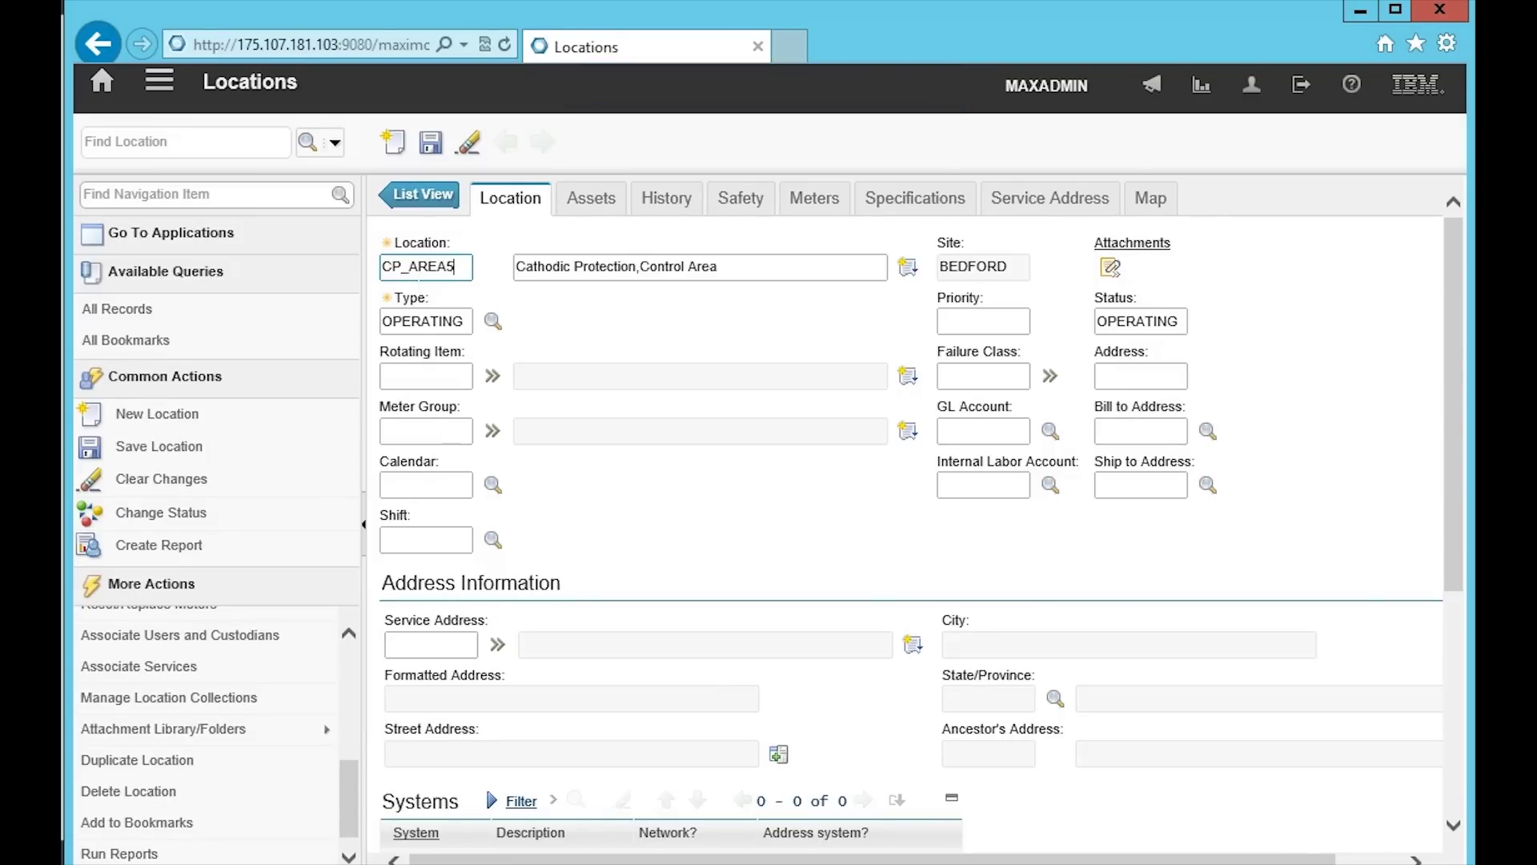
pyautogui.click(431, 142)
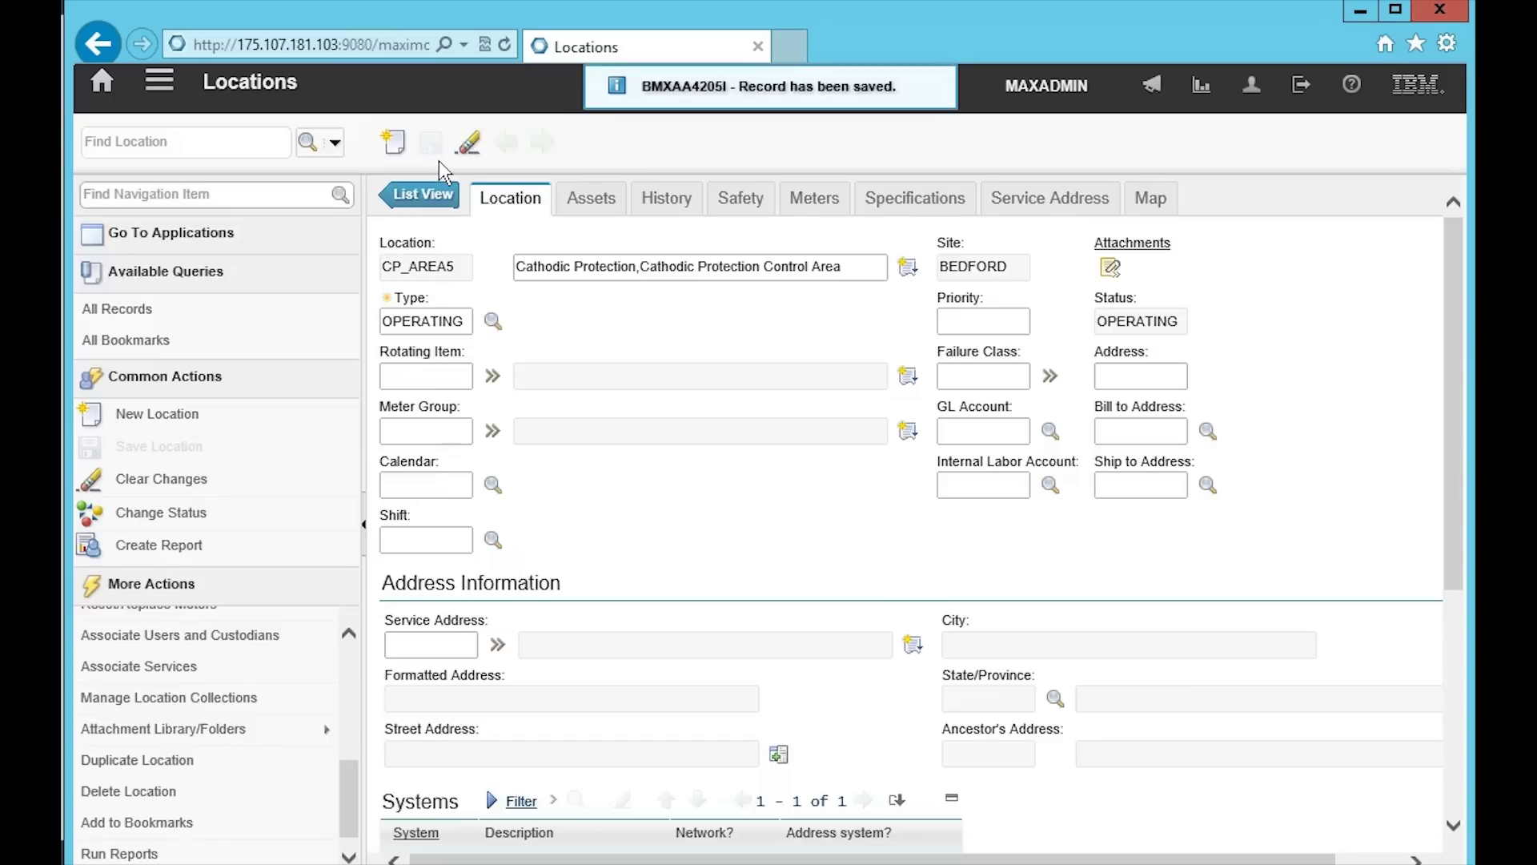
# Create location CPA5_TP1 of type OPERATING, classified CP \ CPTP Test Point
pyautogui.click(394, 143)
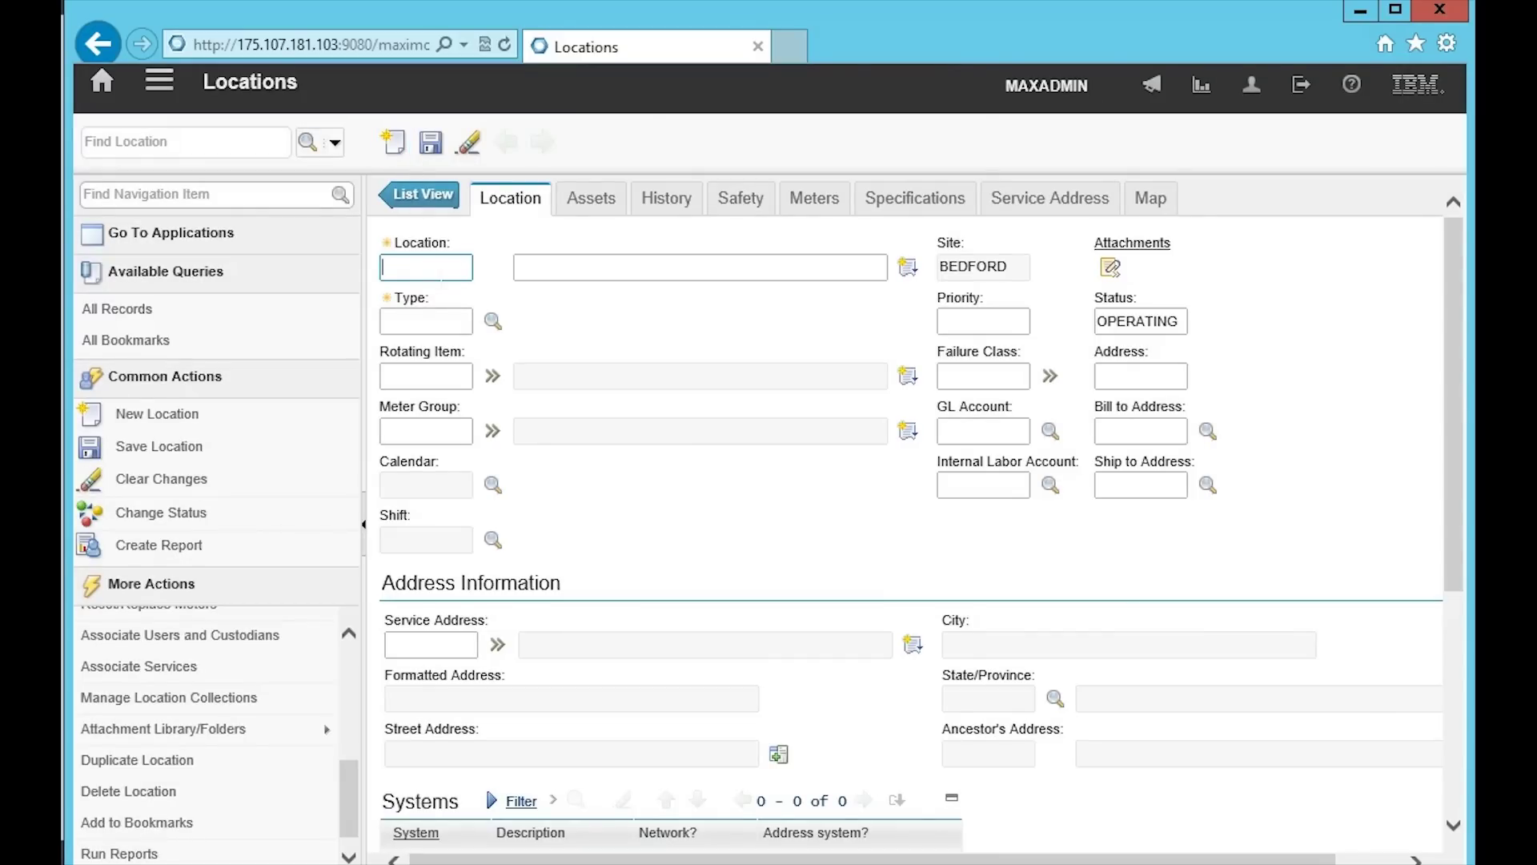
pyautogui.click(445, 327)
pyautogui.write('OPERATI')
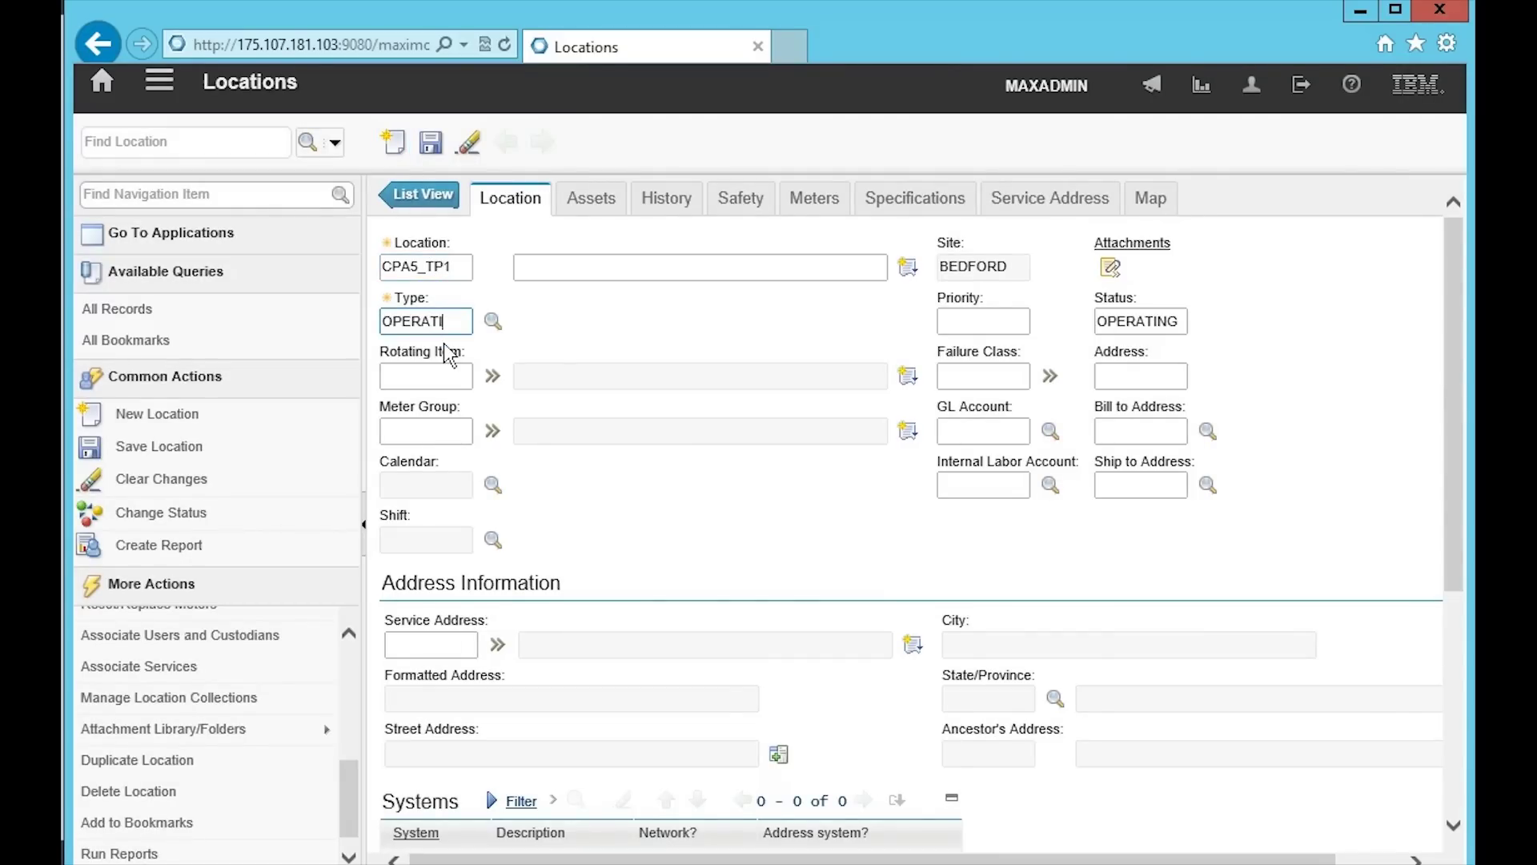
pyautogui.write('NG')
pyautogui.click(914, 210)
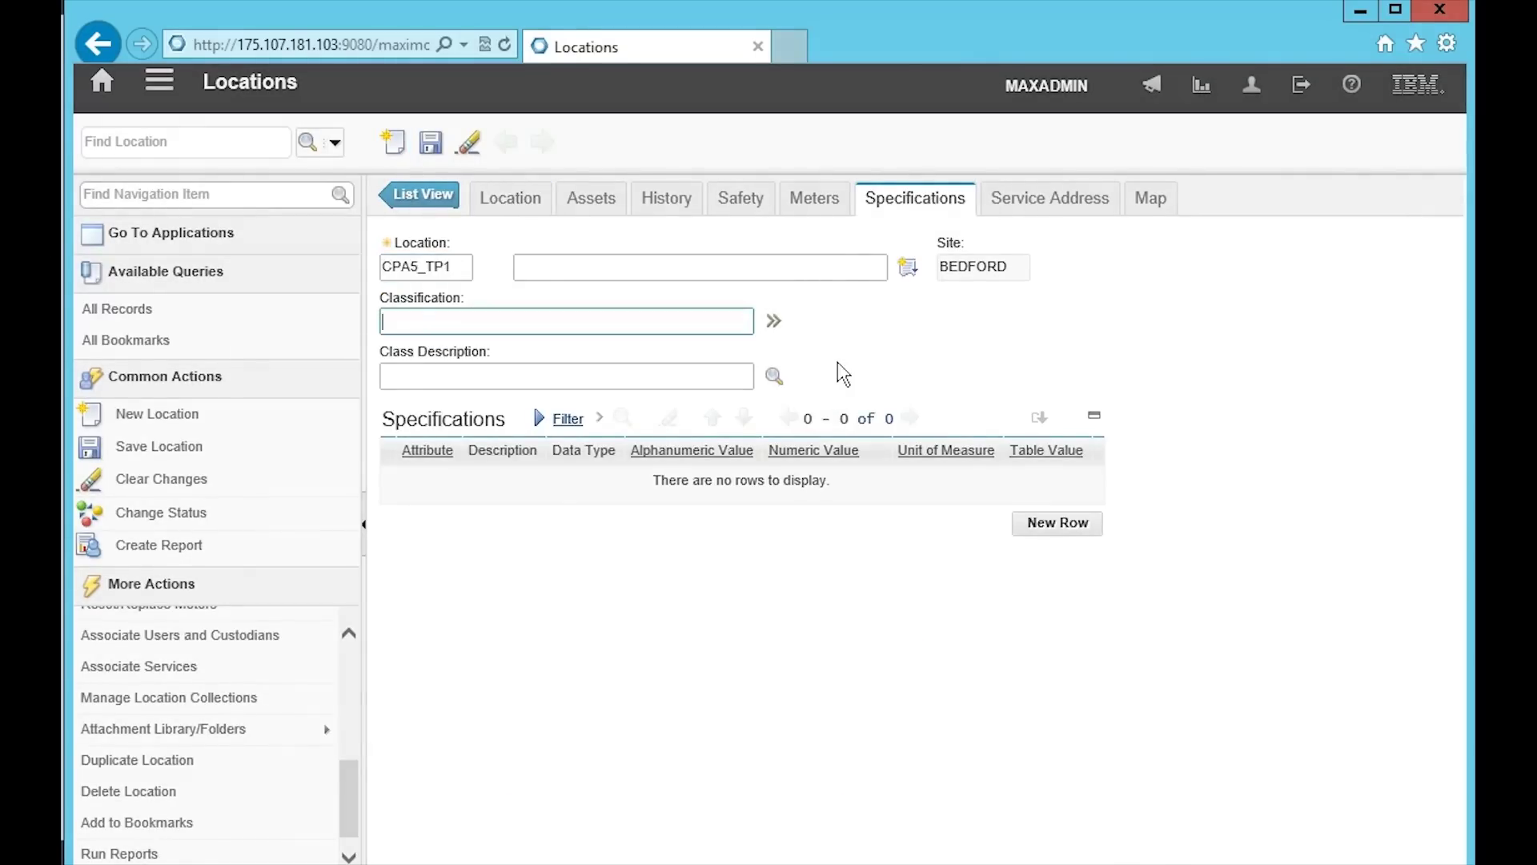
pyautogui.click(773, 321)
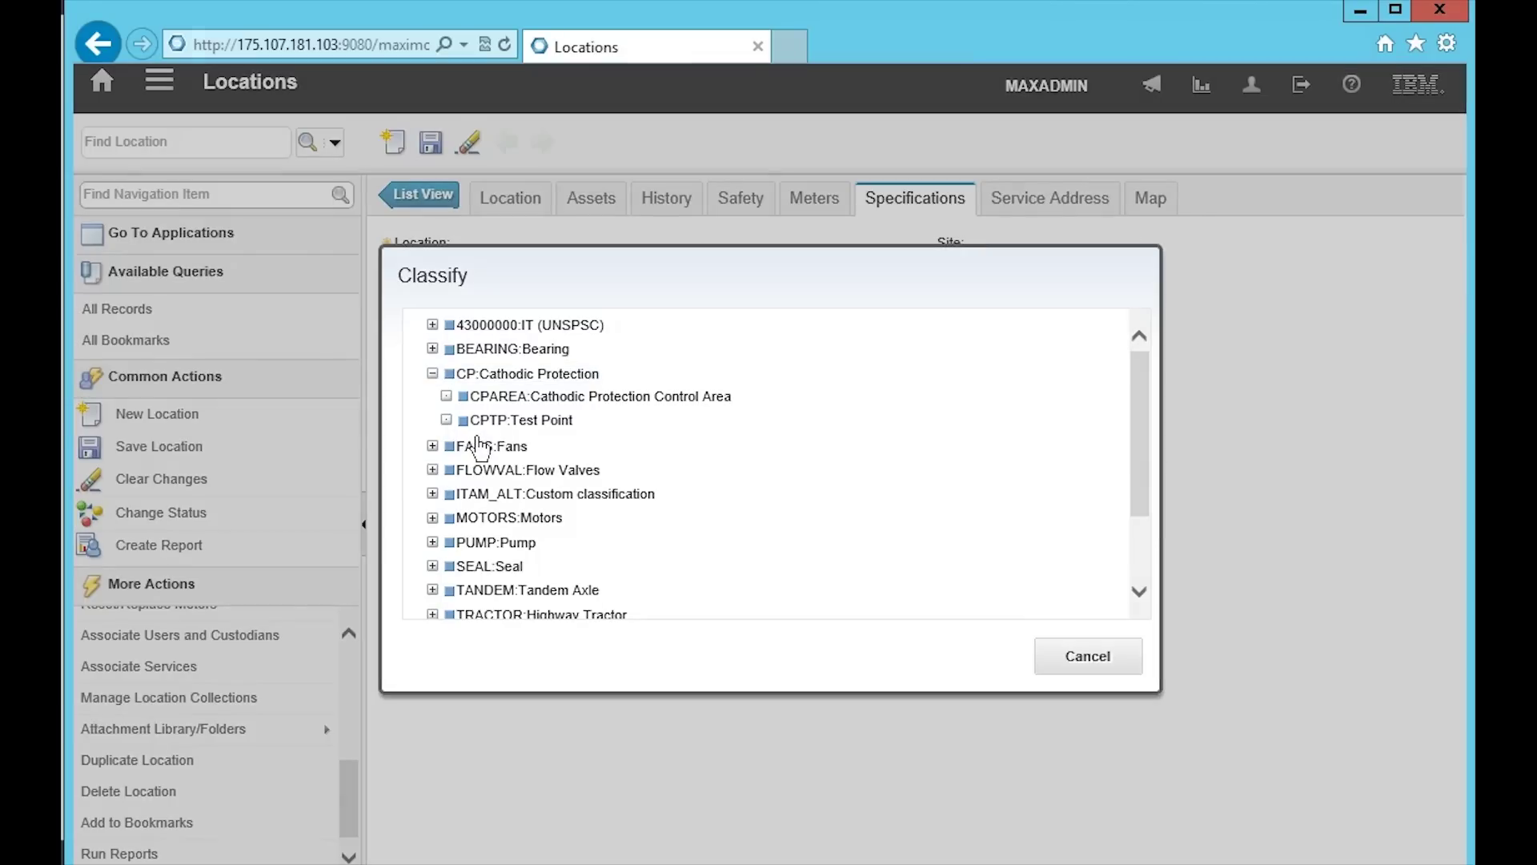
pyautogui.click(484, 422)
# Enter V_MIN 1.2 and V_MAX 1.7 volts and save the location
pyautogui.click(1137, 488)
pyautogui.write('1.2')
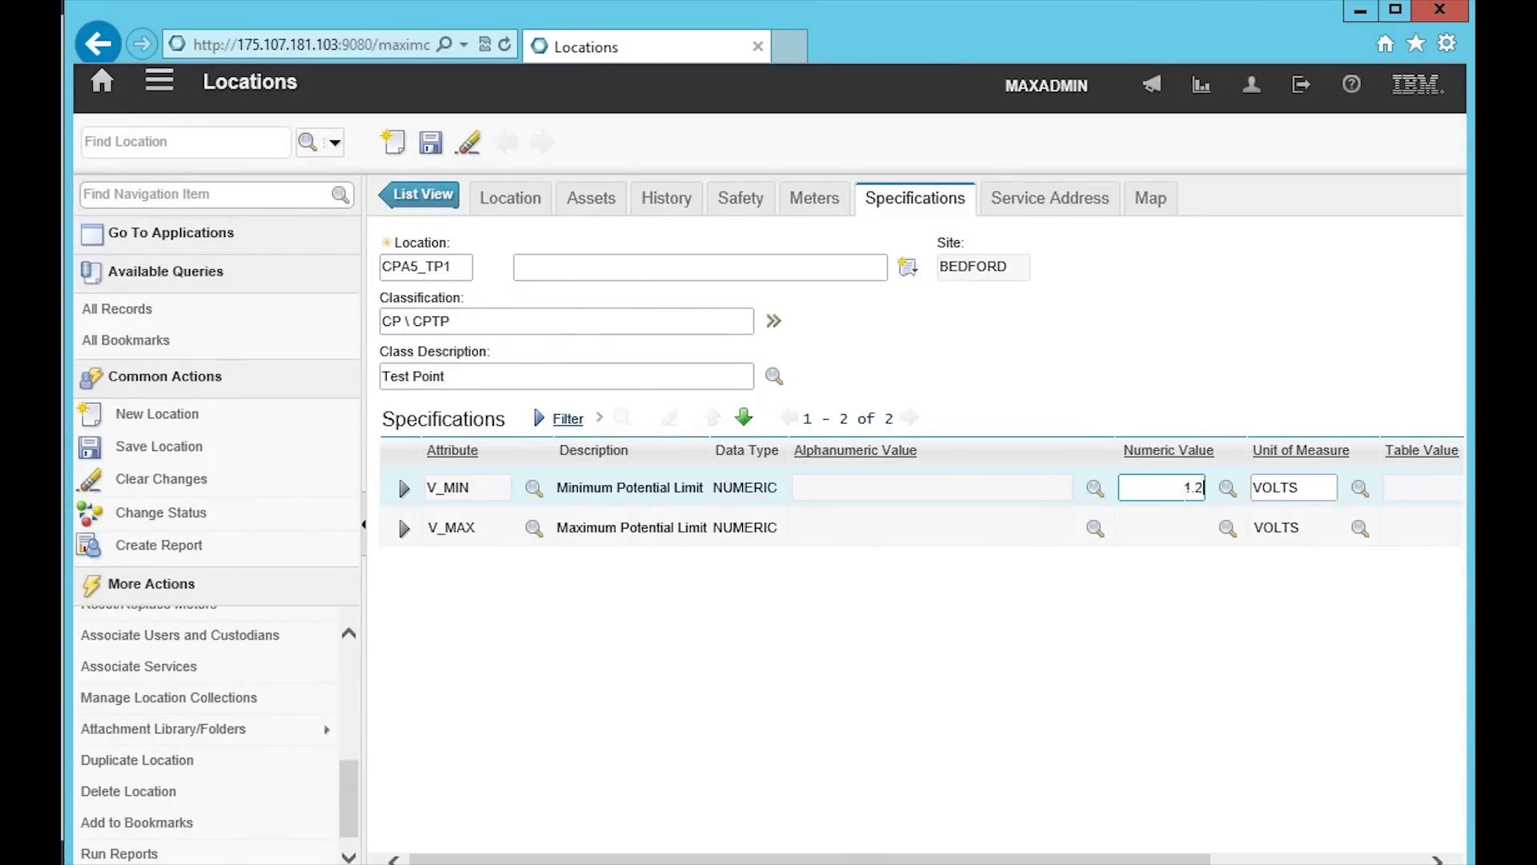
pyautogui.click(1161, 528)
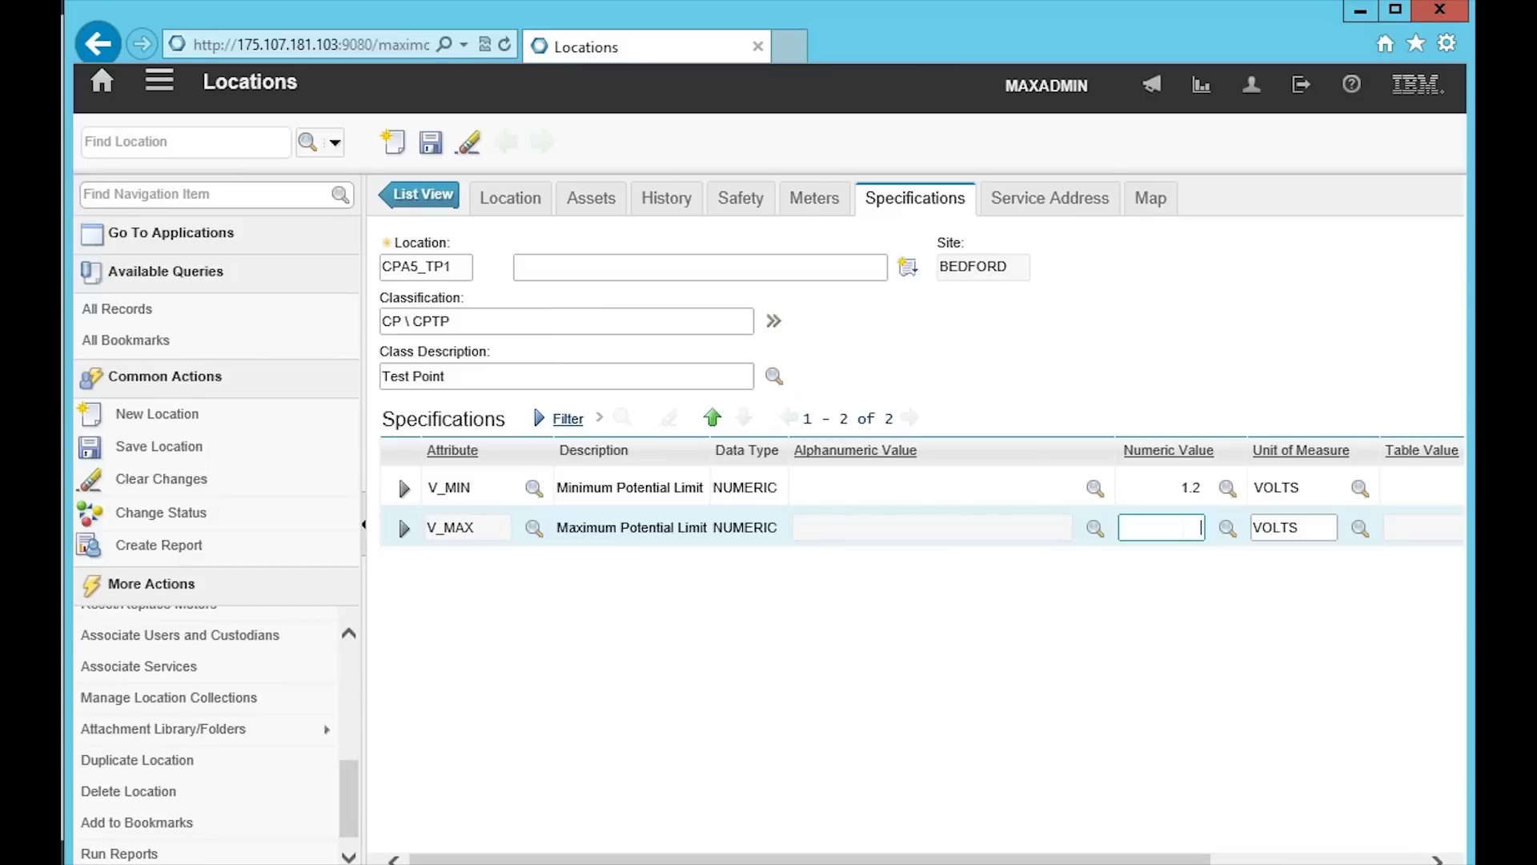
pyautogui.write('1.7')
pyautogui.click(1175, 505)
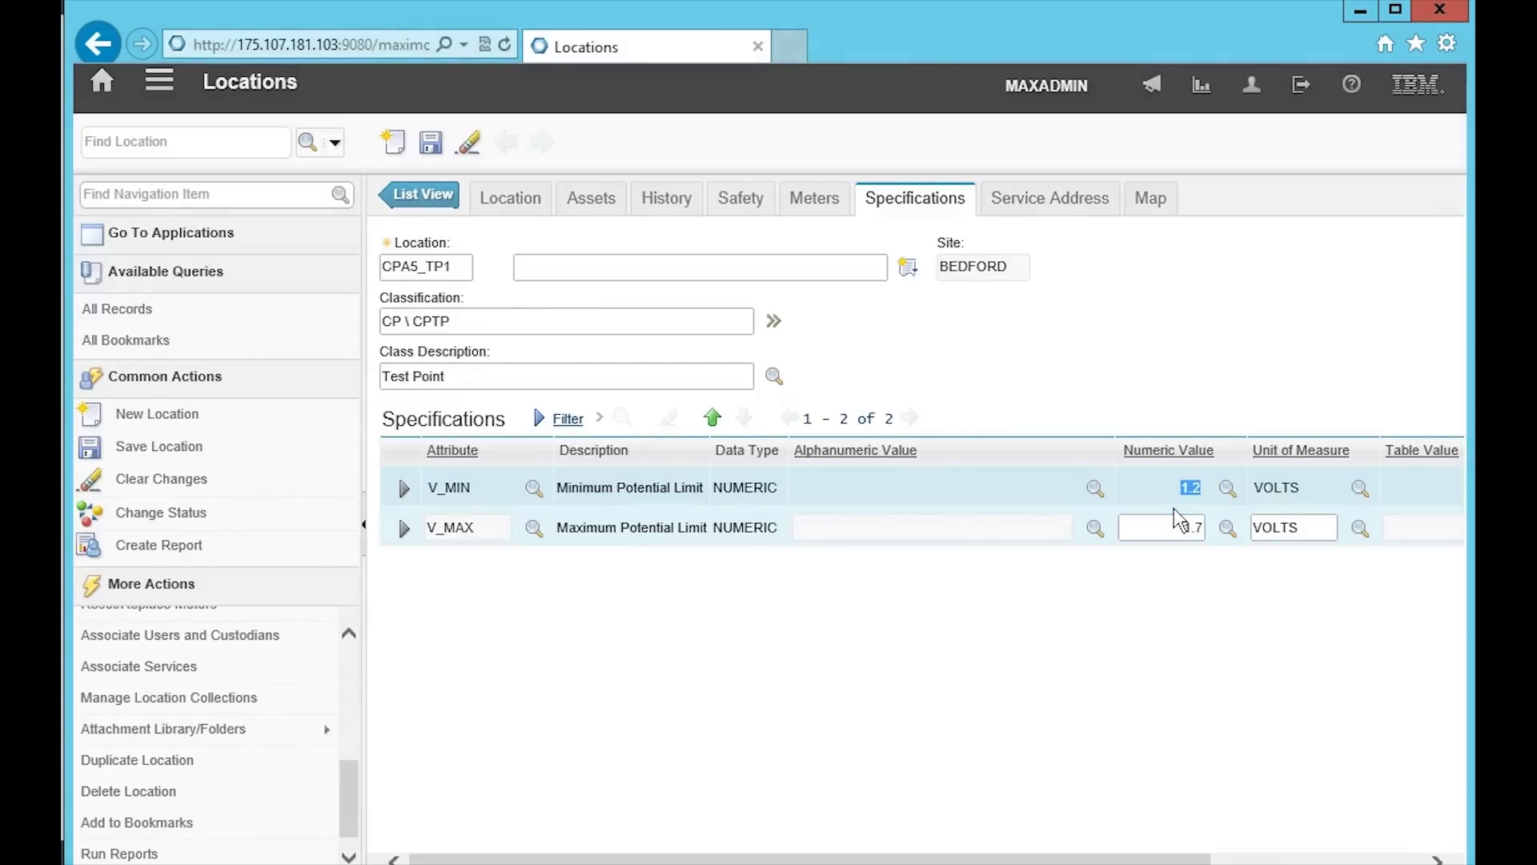
pyautogui.click(1157, 507)
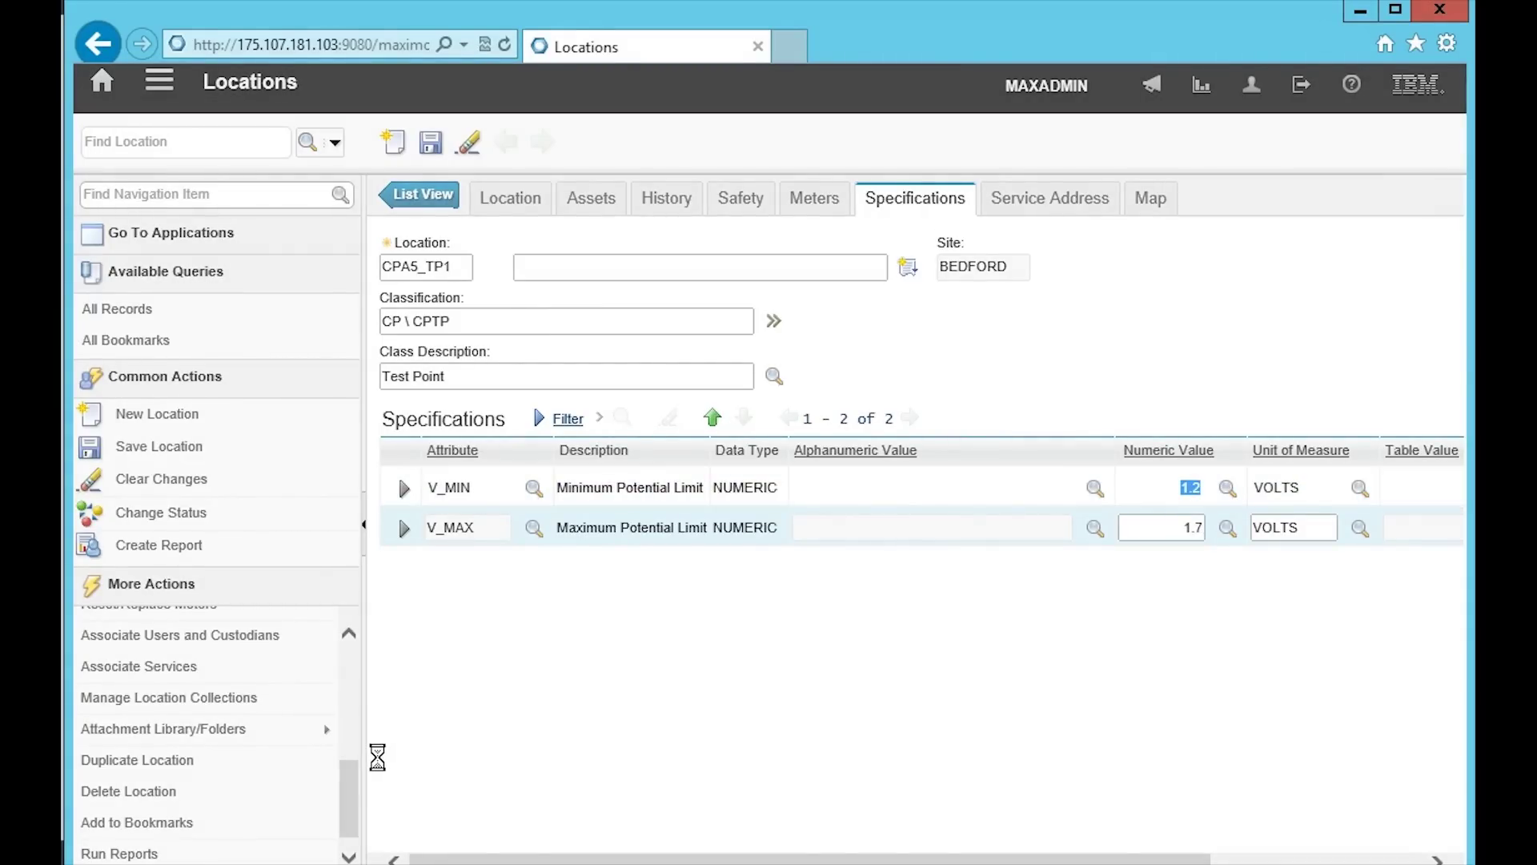
pyautogui.scroll(5, 354, 698)
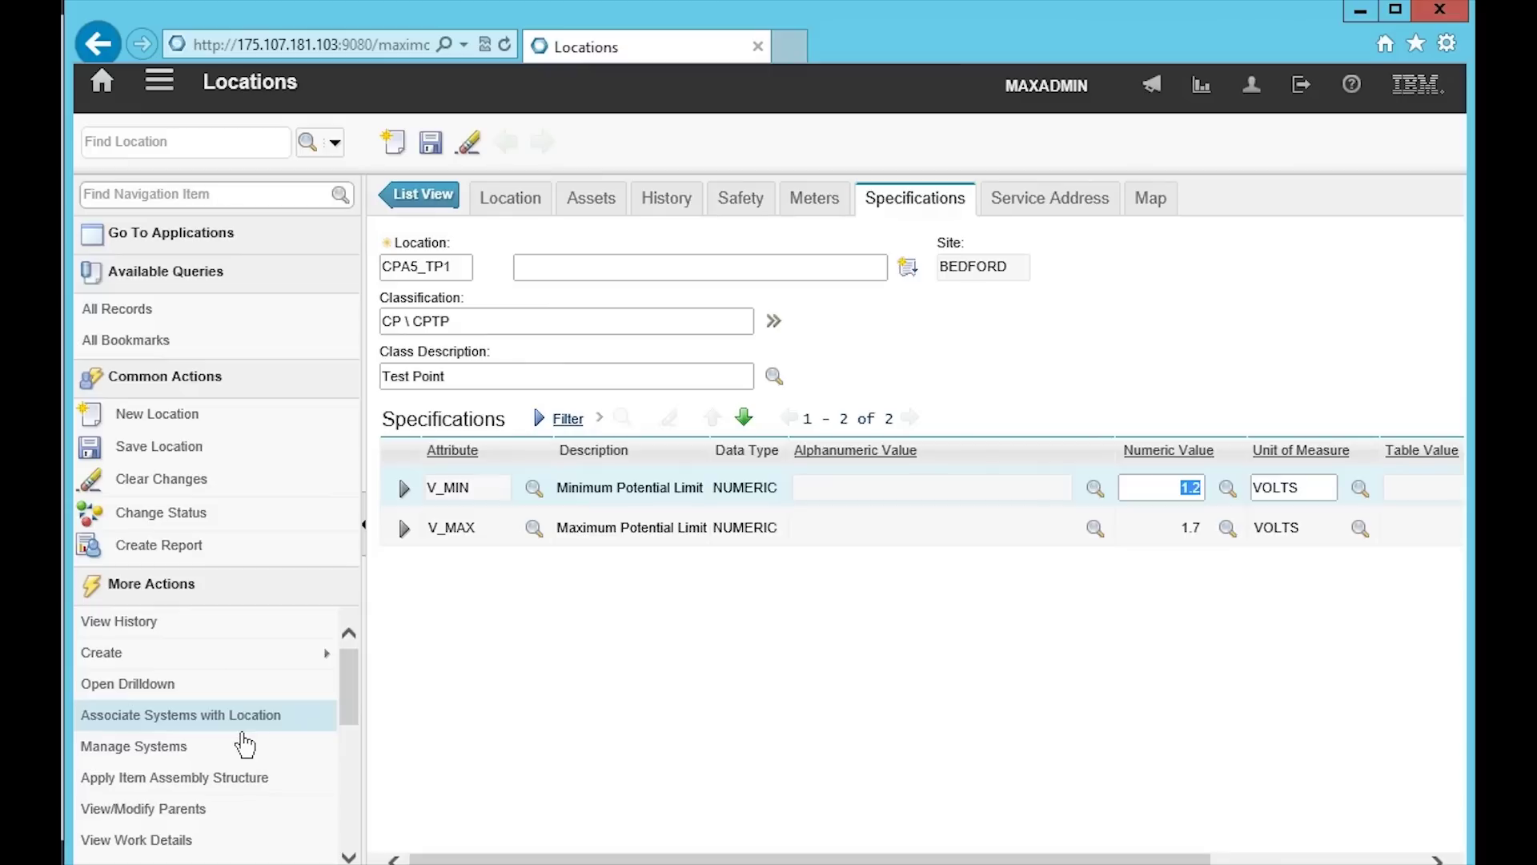
pyautogui.click(241, 727)
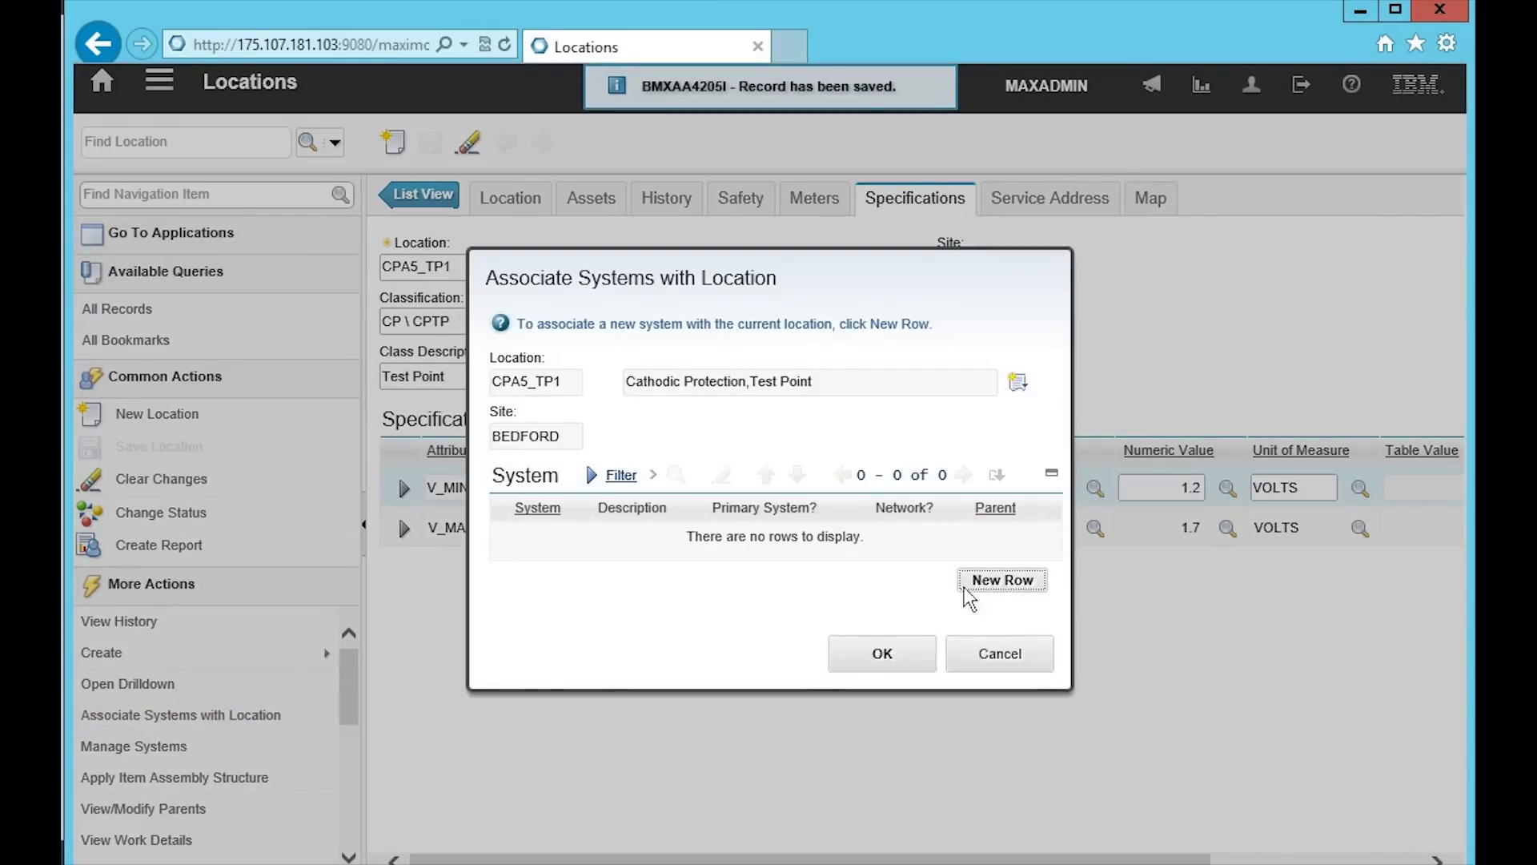
# Add a CP system association for CPA5_TP1 and browse the CPTOP hierarchy for its parent
pyautogui.click(1004, 583)
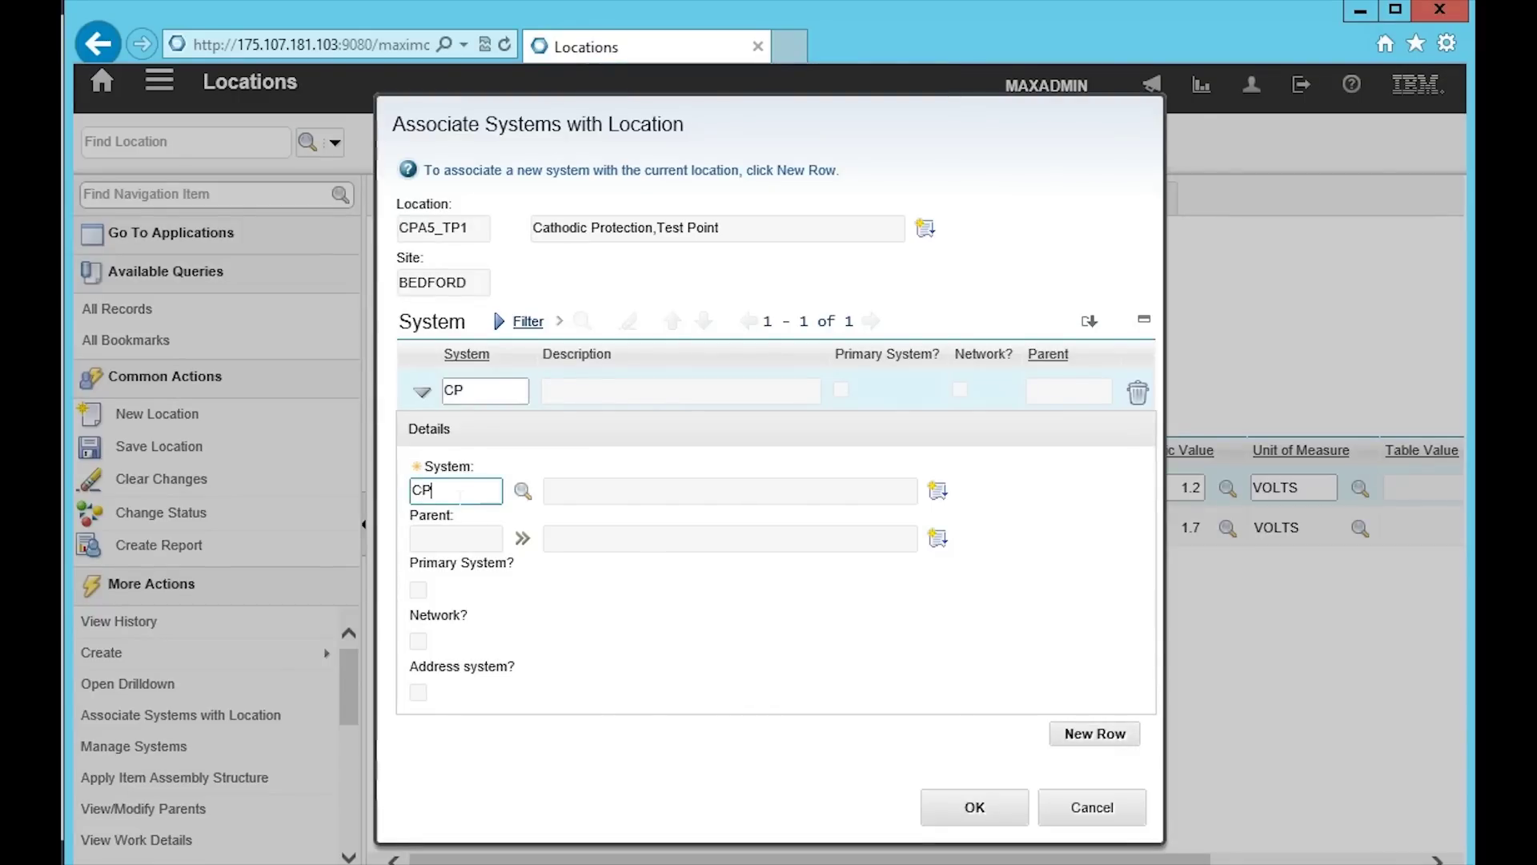
pyautogui.write('CP')
pyautogui.press('Tab')
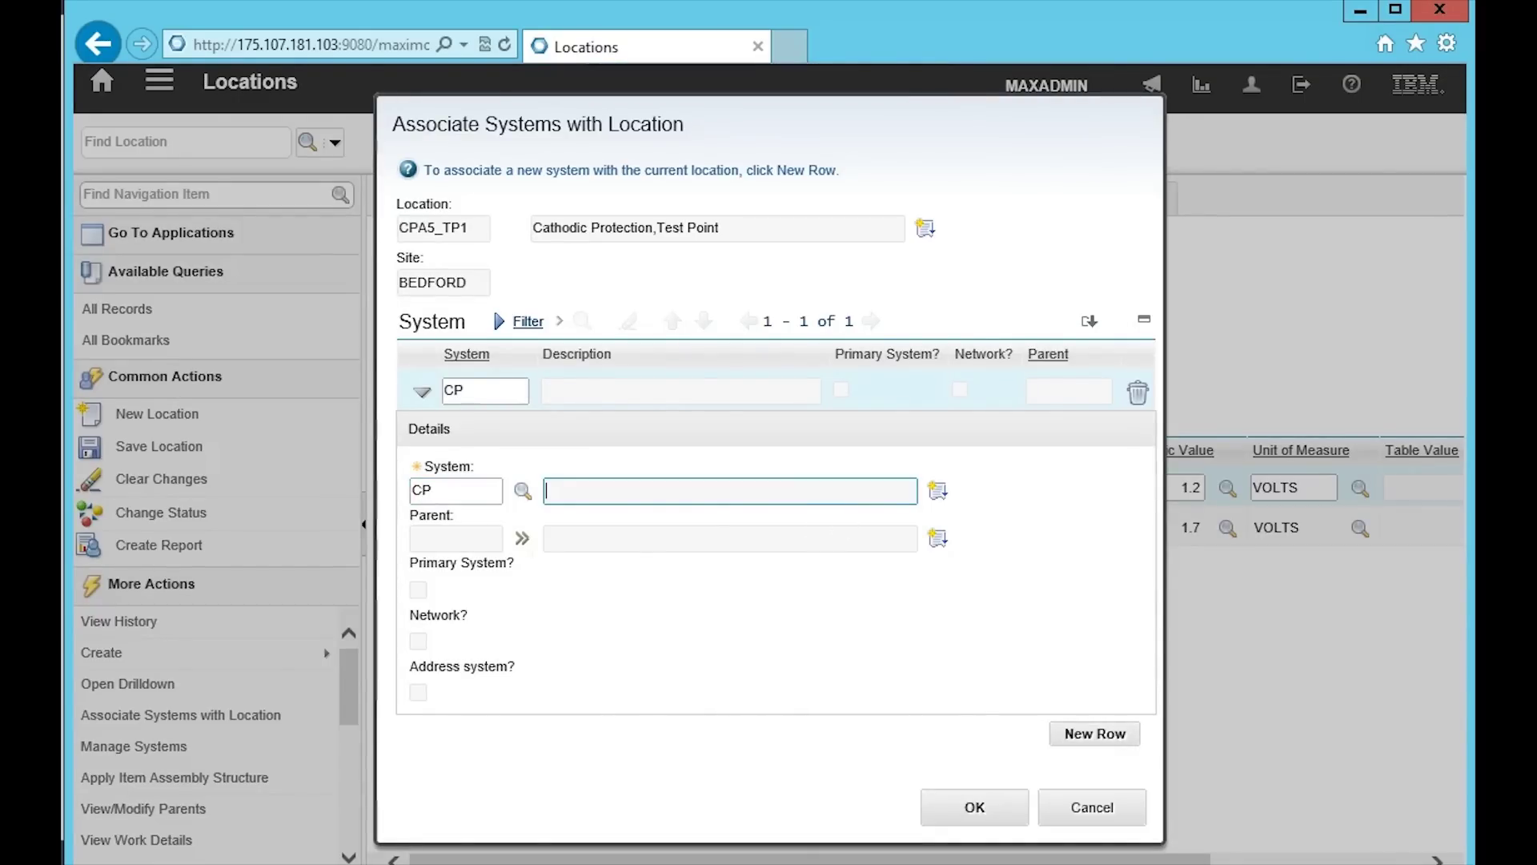
pyautogui.click(531, 546)
pyautogui.click(593, 598)
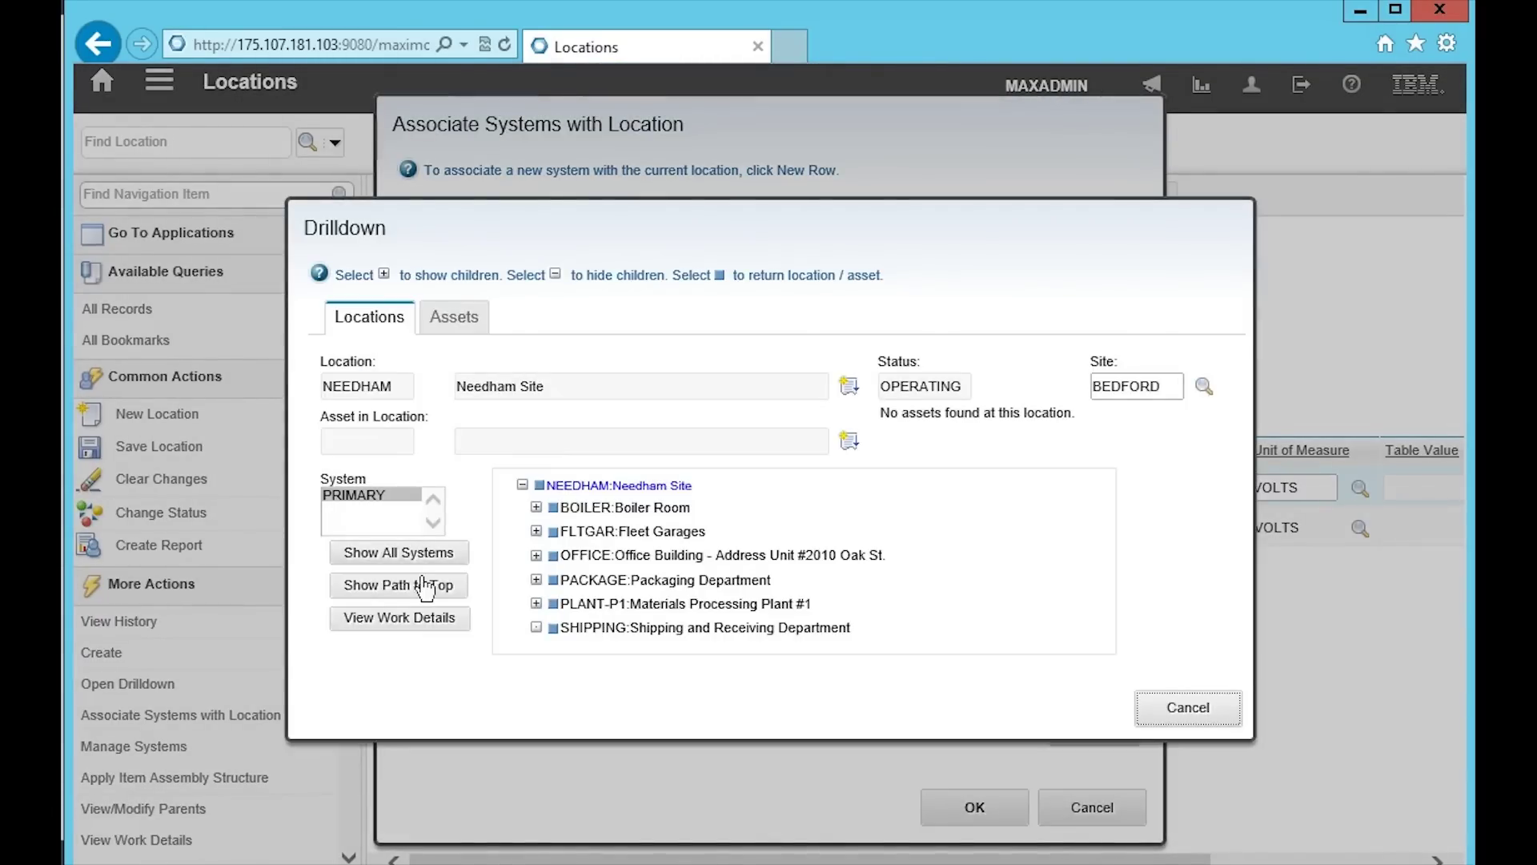
pyautogui.click(425, 589)
pyautogui.click(344, 506)
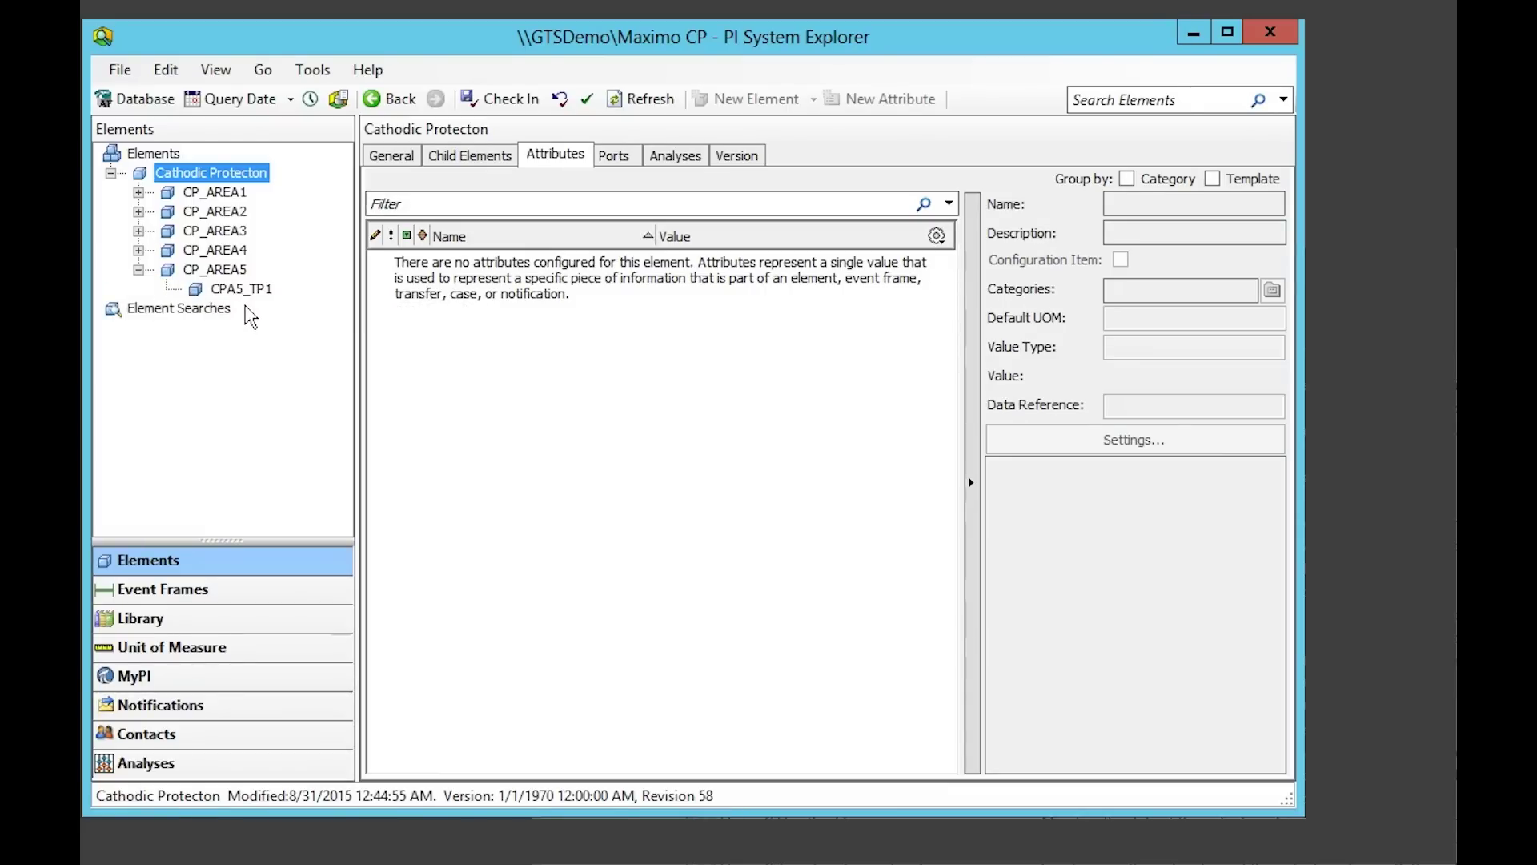
# Open CPA5_TP1 under CP_AREA5, showing Potential as Pt Created with V_MAX 1.7
pyautogui.click(243, 291)
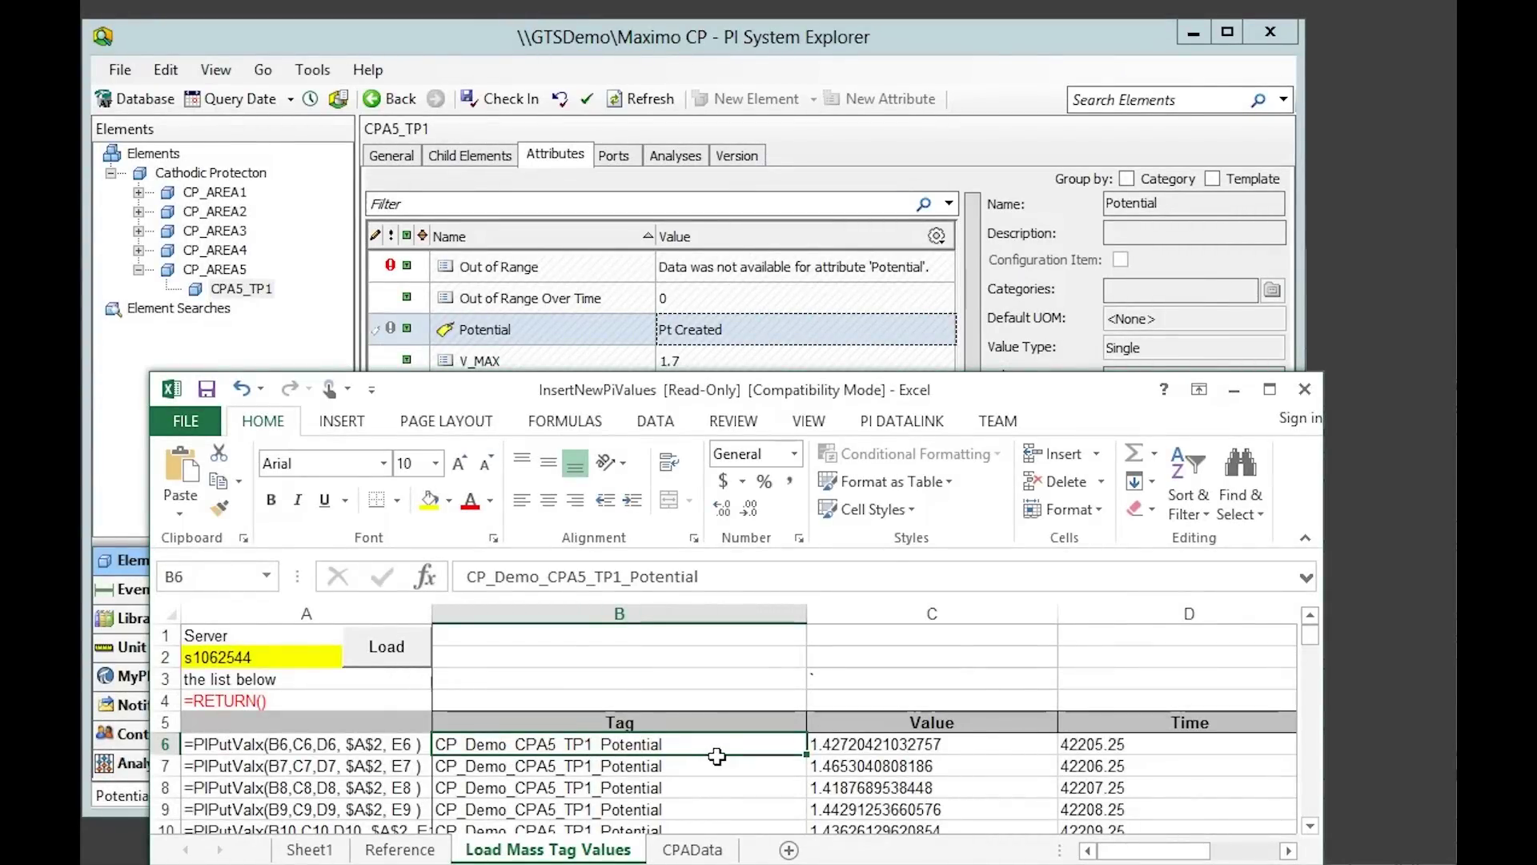
# Load the CP_Demo_CPA5_TP1_Potential test values into PI from the Load Mass Tag Values sheet
pyautogui.moveTo(1310, 635); pyautogui.dragTo(1309, 803)
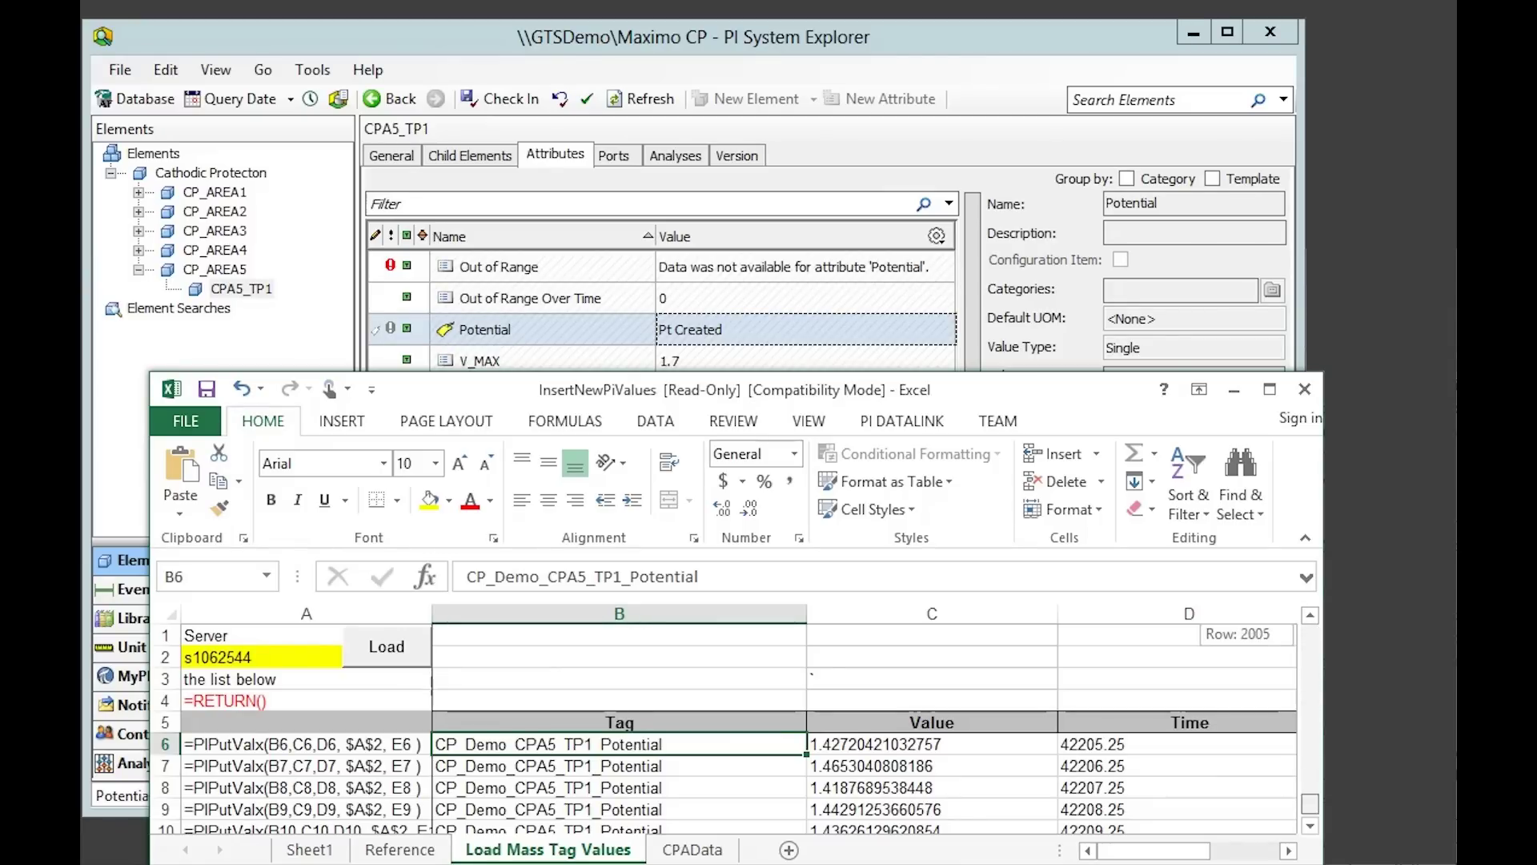
pyautogui.moveTo(1310, 674); pyautogui.dragTo(1319, 629)
pyautogui.click(387, 647)
pyautogui.moveTo(1154, 851); pyautogui.dragTo(1169, 851)
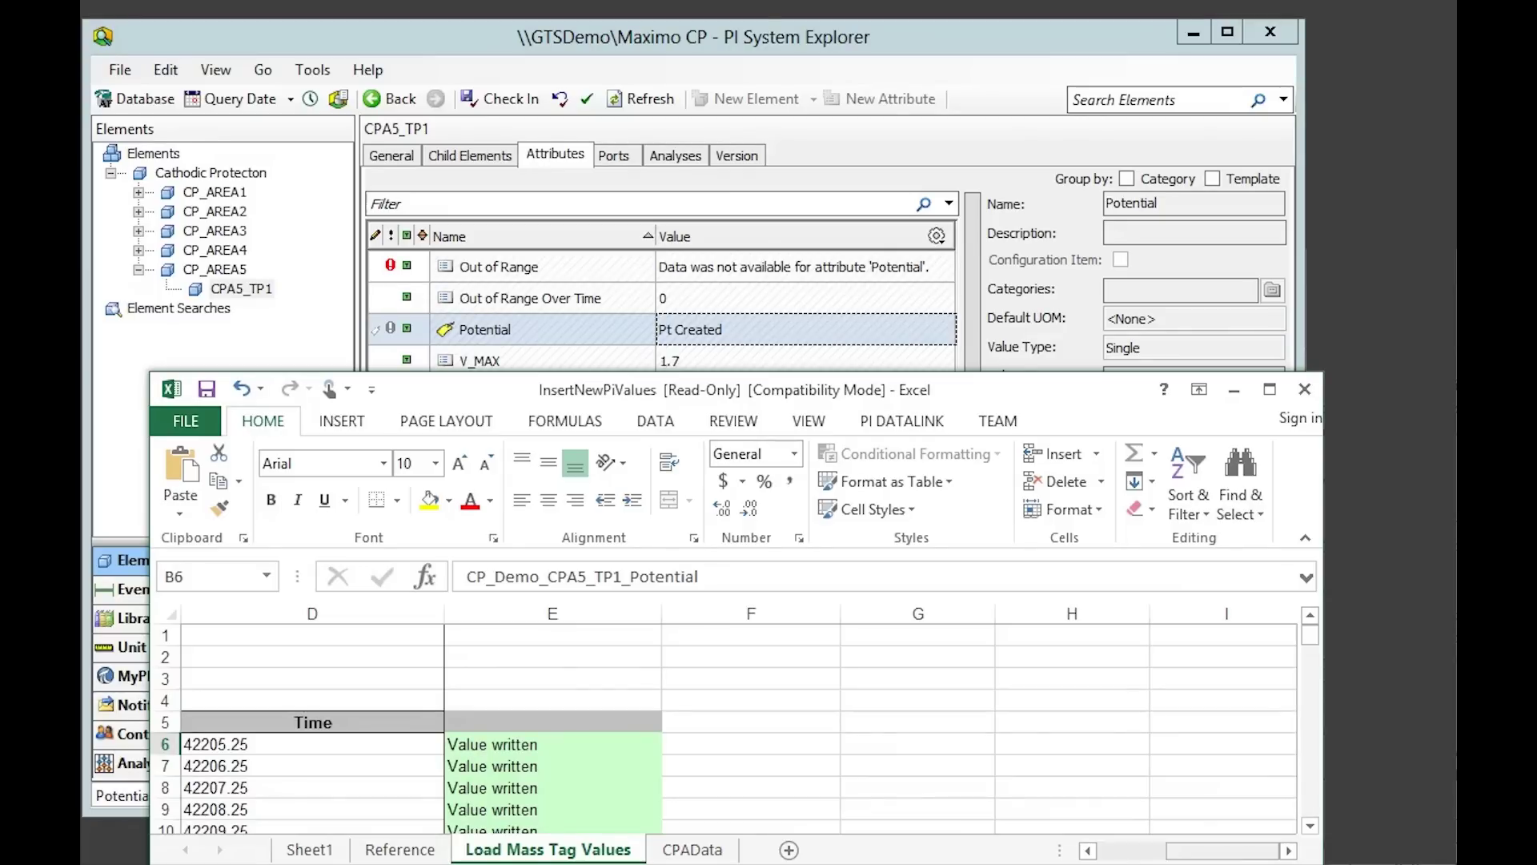
pyautogui.click(1018, 154)
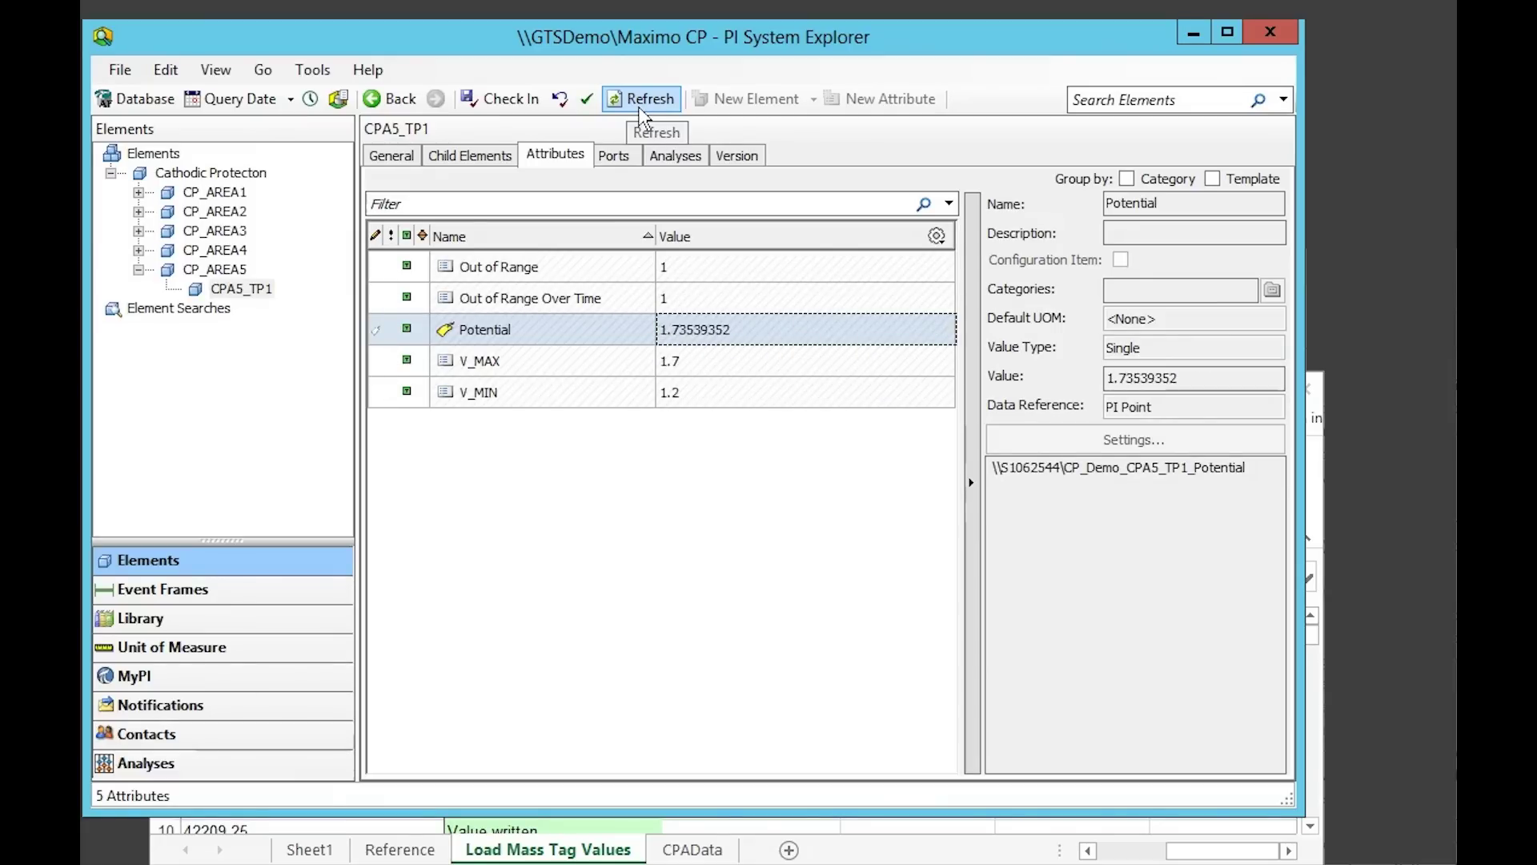
# Confirm CPA5_TP1 is Out of Range at 1.73539352, then open the CP Area Fault (CP_AREA5) notification
pyautogui.moveTo(720, 419)
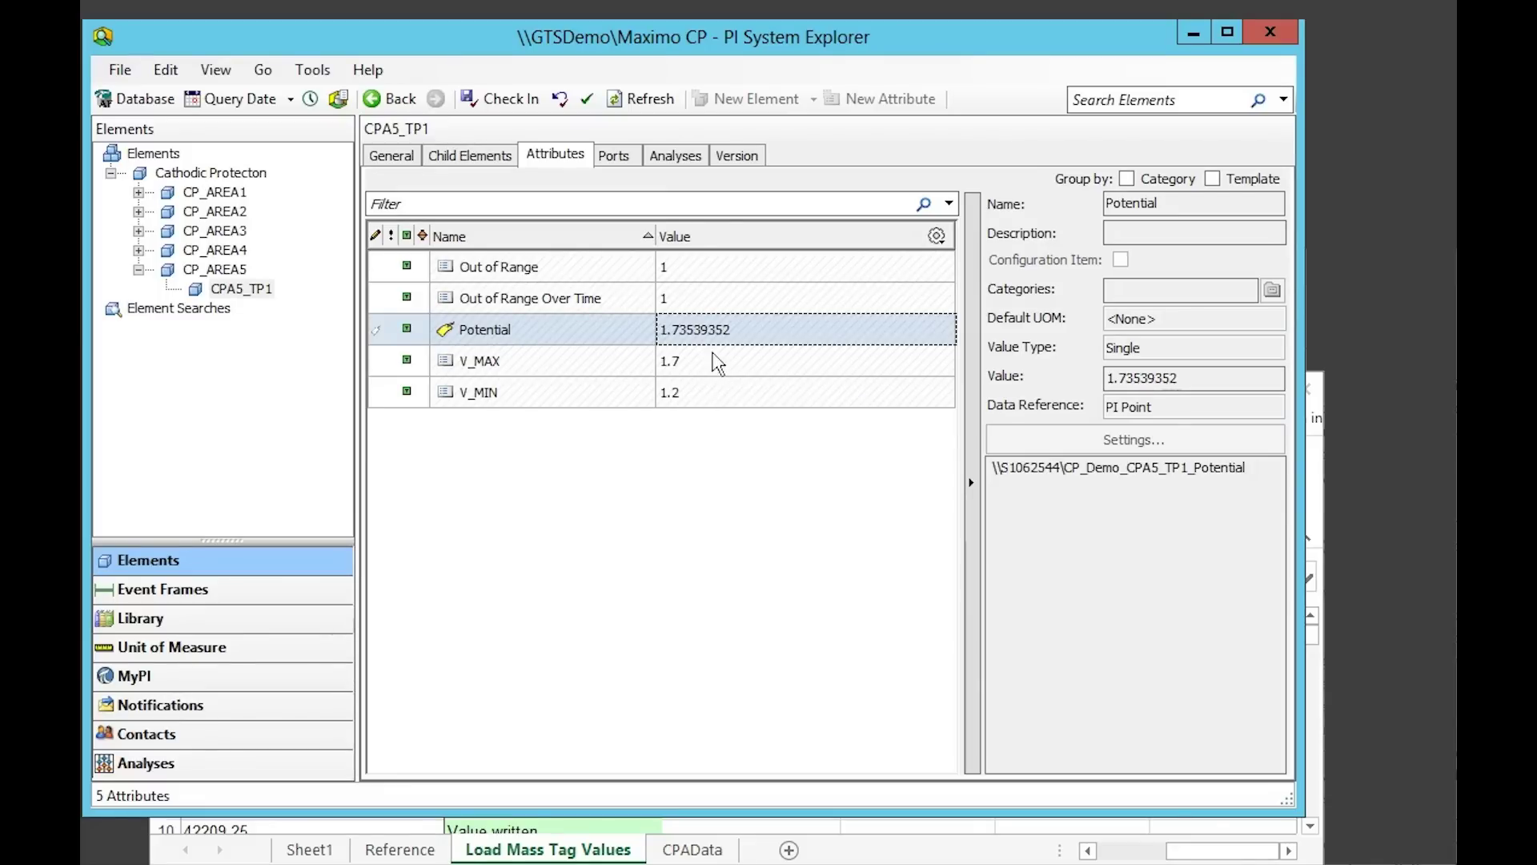
pyautogui.moveTo(703, 285)
pyautogui.click(178, 708)
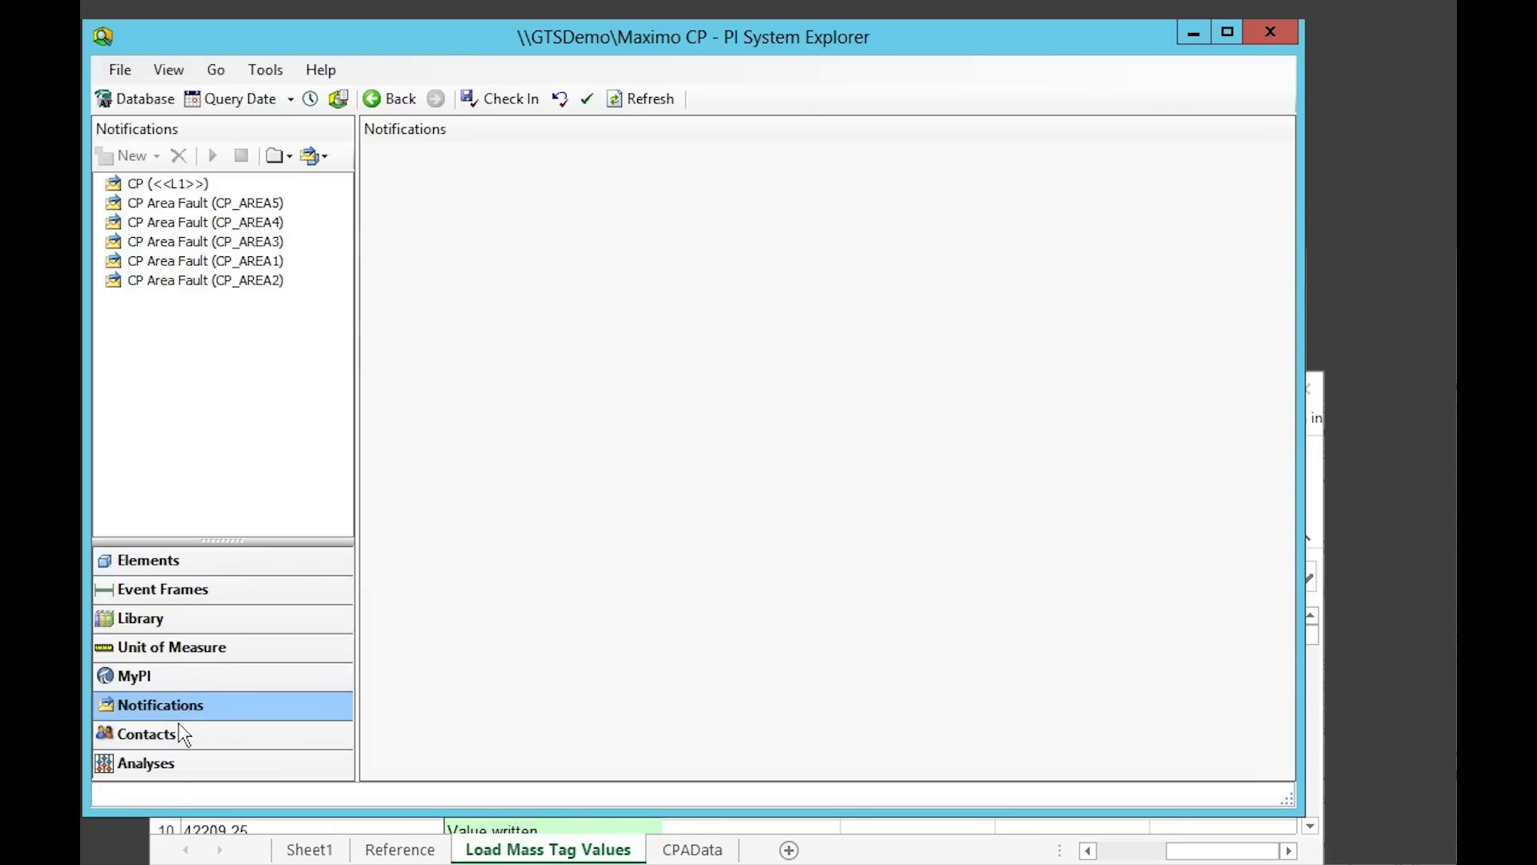
pyautogui.click(199, 210)
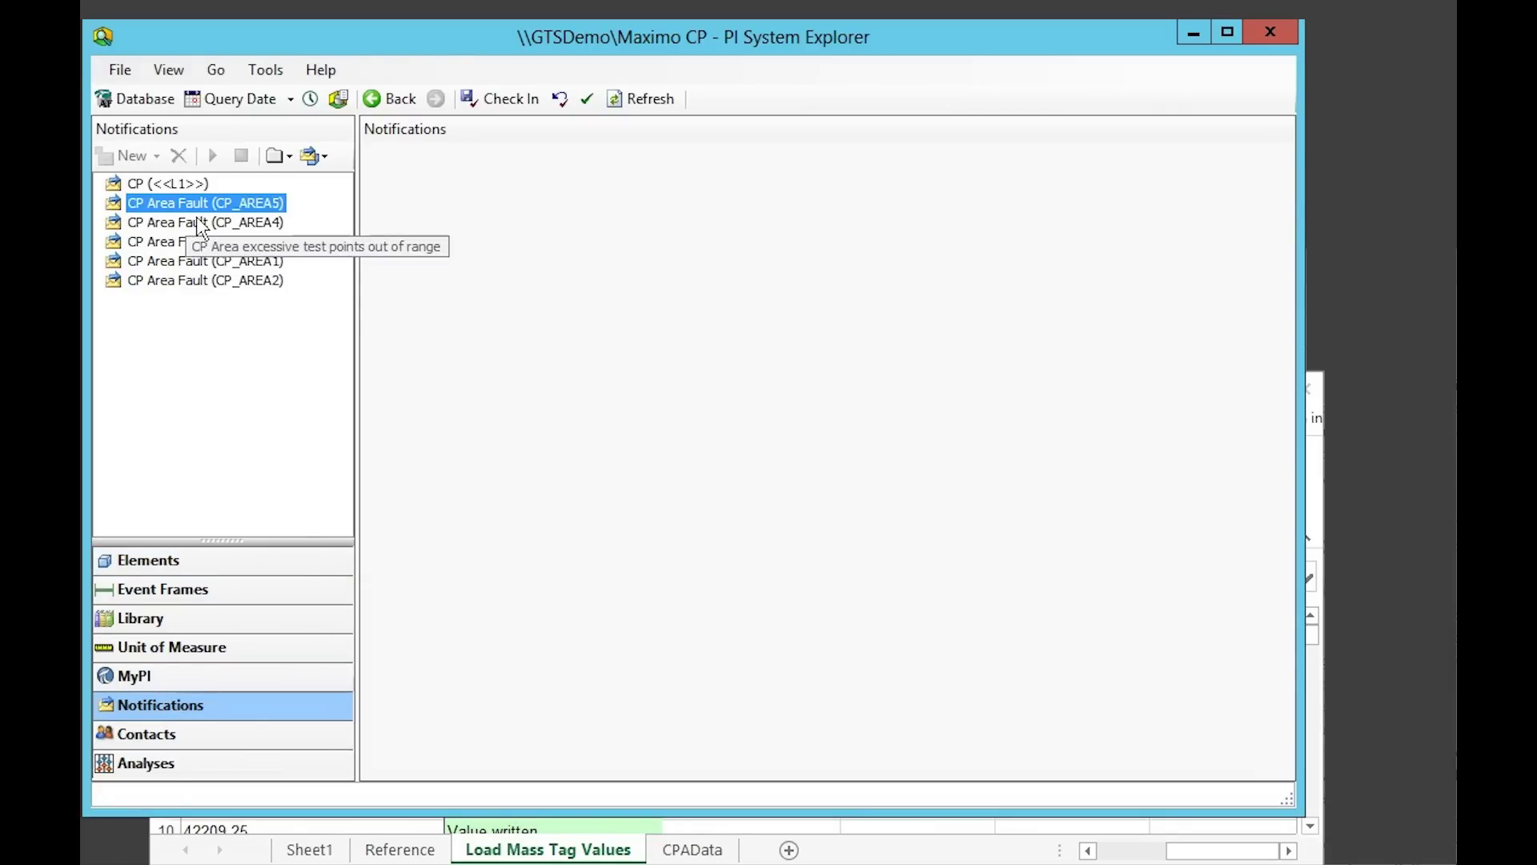